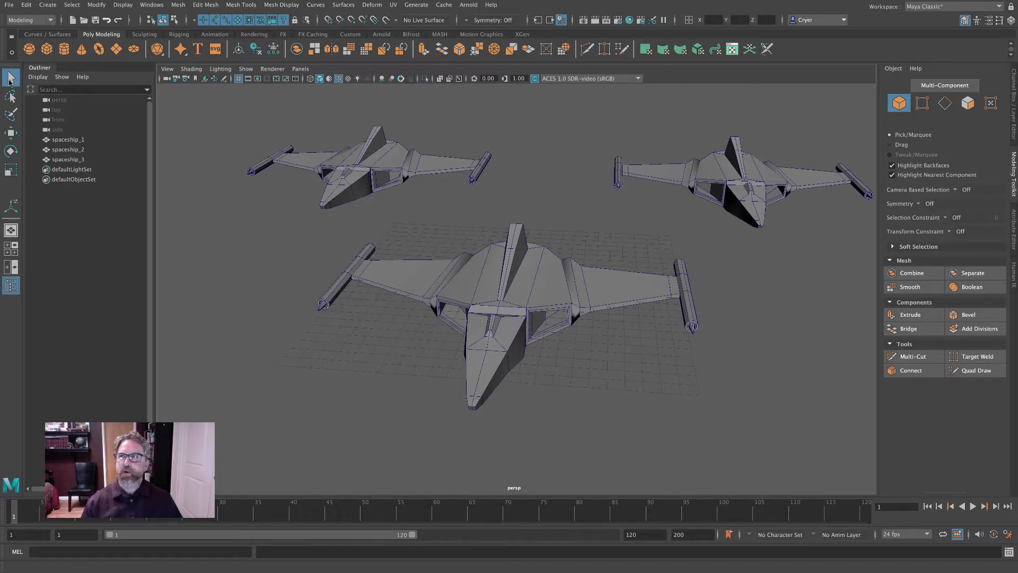
Step: Select the front spaceship, try moving it down vertically as a whole object, and undo the move
left_click(465, 270)
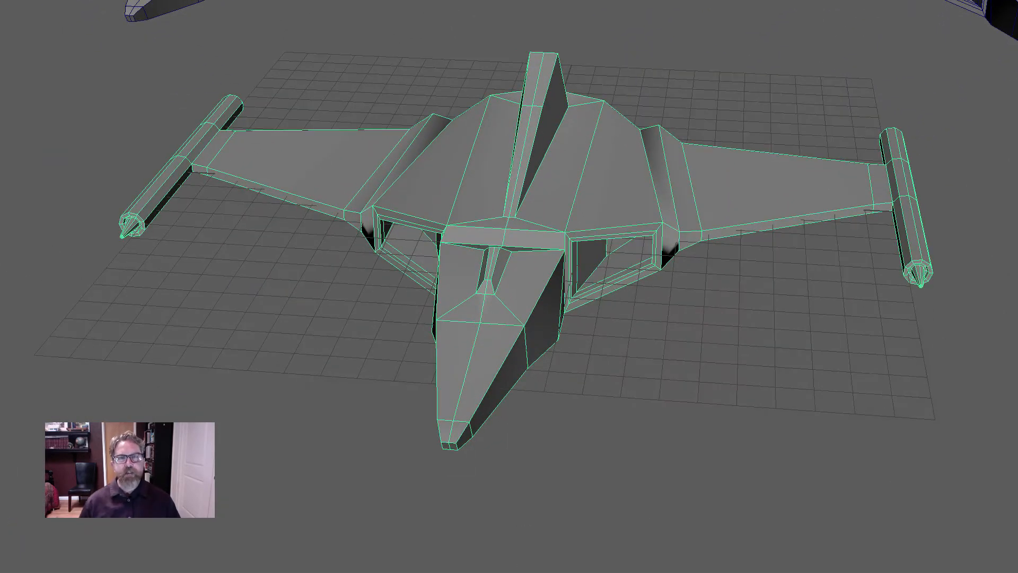
key("w")
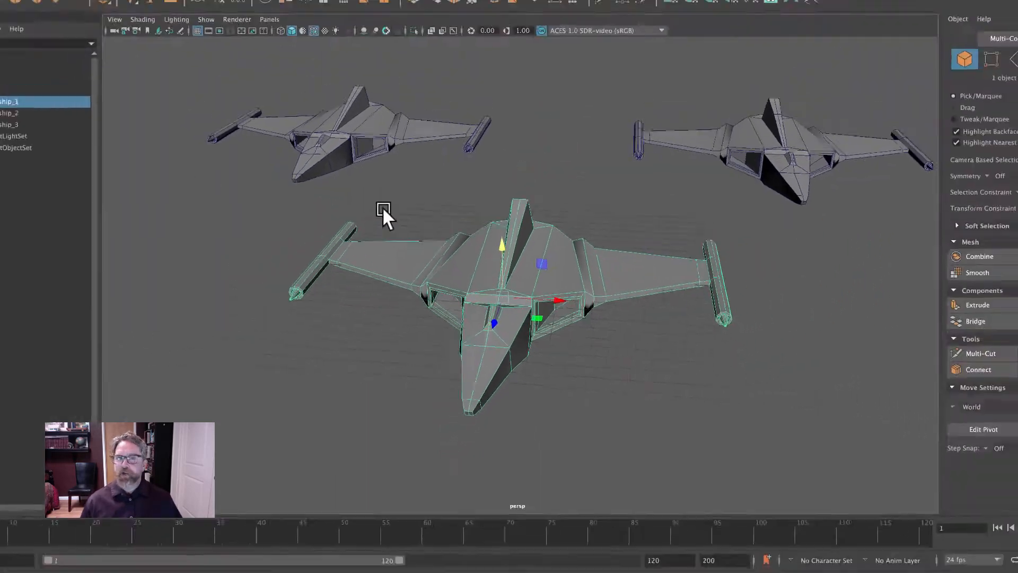
left_click_drag(499, 242, 498, 279)
key("ctrl+z")
Step: Try rotating the whole front spaceship and scaling it up uniformly, undoing each transform
left_click(10, 152)
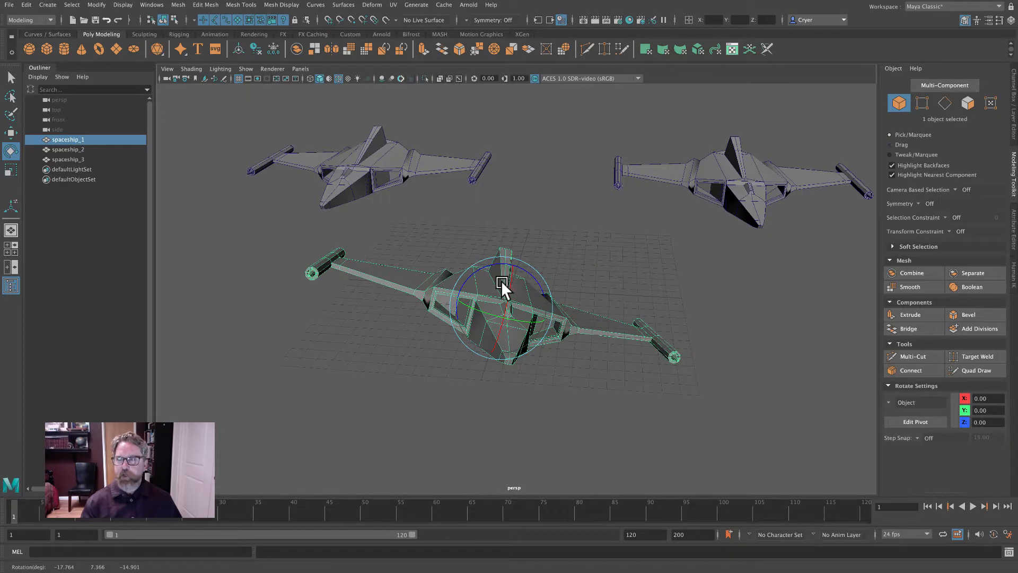
key("ctrl+z")
left_click(11, 170)
left_click_drag(500, 317, 521, 310)
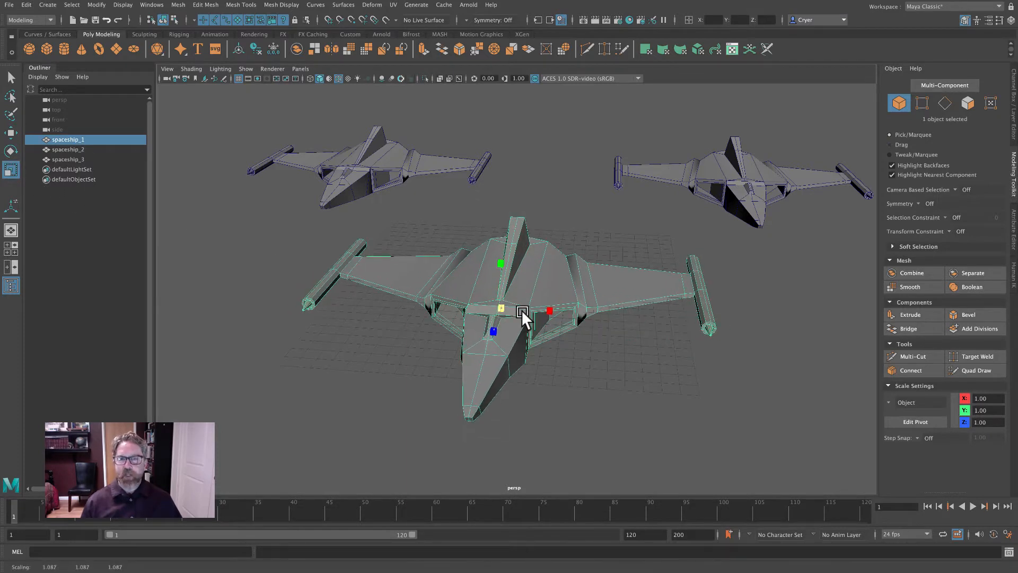
key("ctrl+z")
key("q")
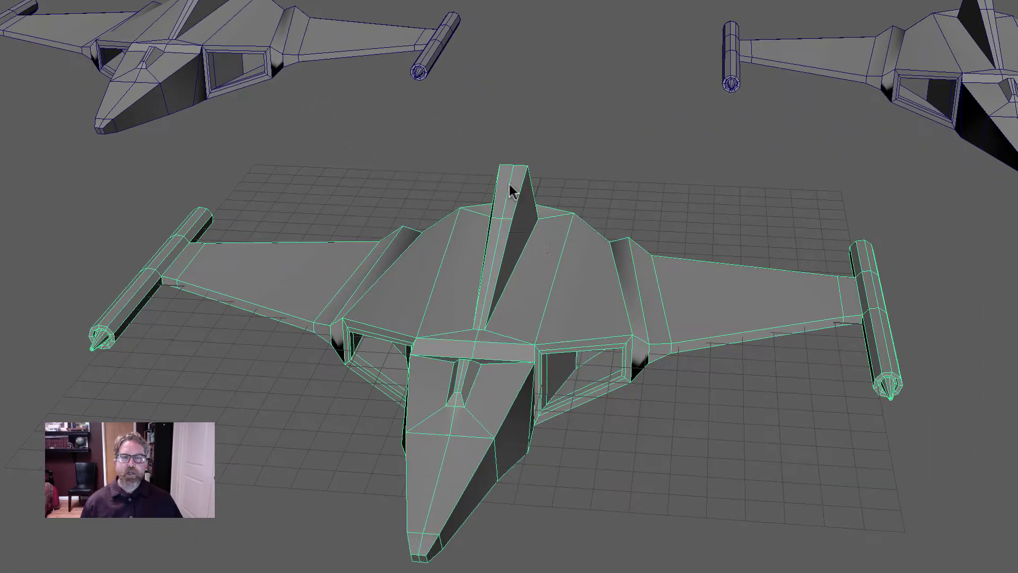
Step: Switch the front spaceship to vertex selection and select the three vertices at the tip of its tail fin
right_click(509, 184)
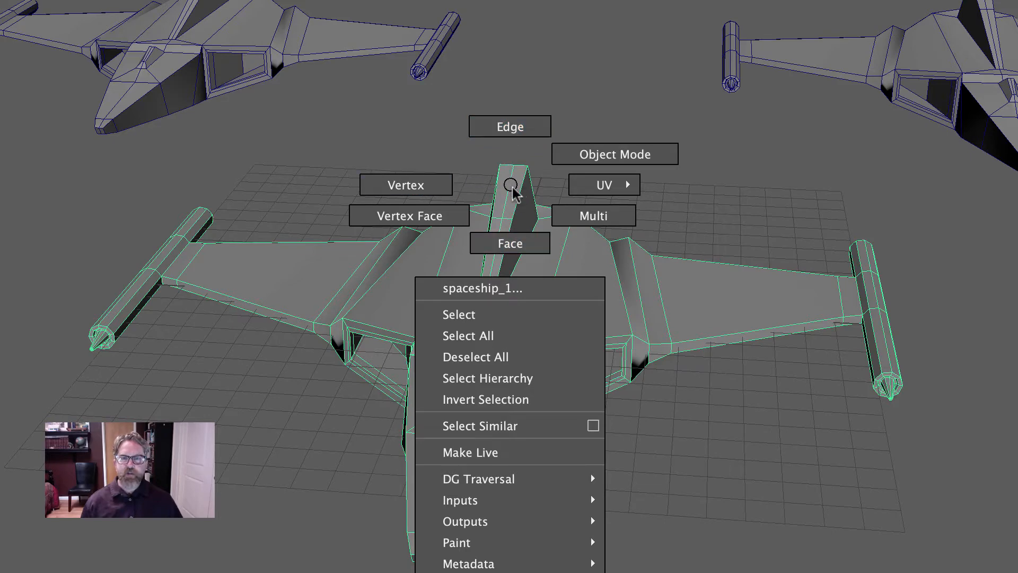
left_click(405, 185)
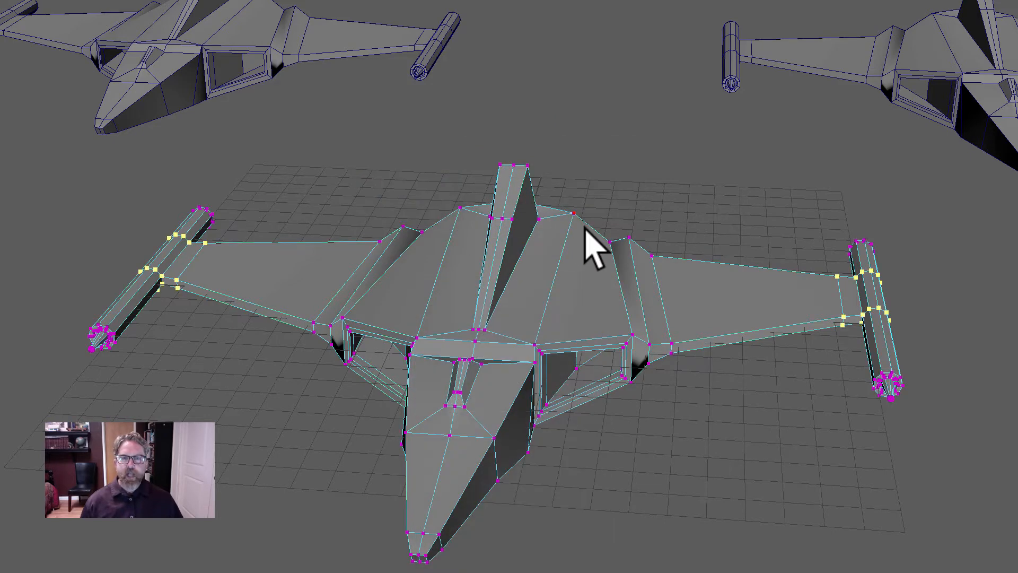
left_click_drag(461, 129, 525, 164)
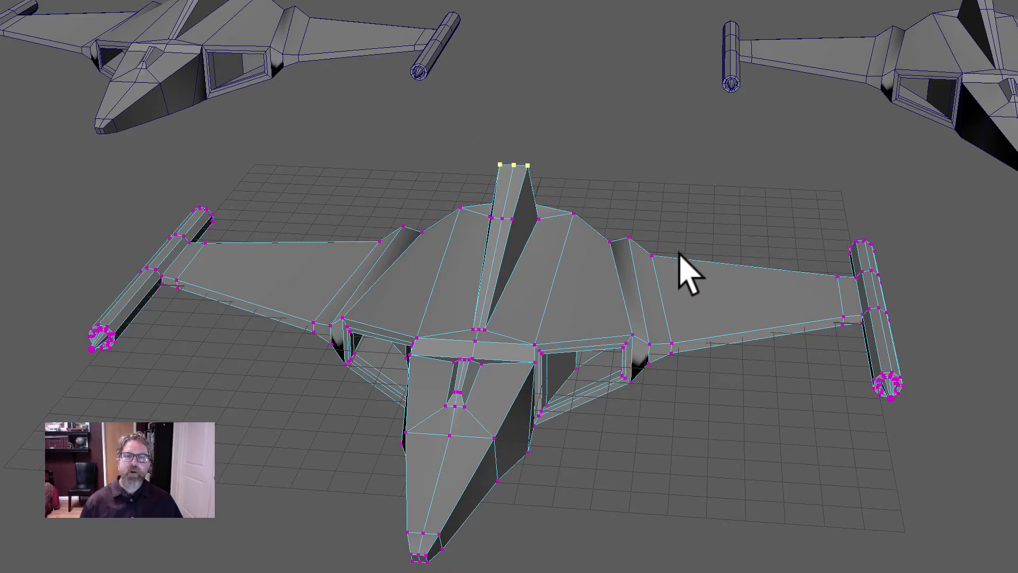
Step: Try raising the selected fin-tip vertices along Y with the Move tool, and undo the move
left_click_drag(402, 255, 689, 281, "alt")
left_click(10, 132)
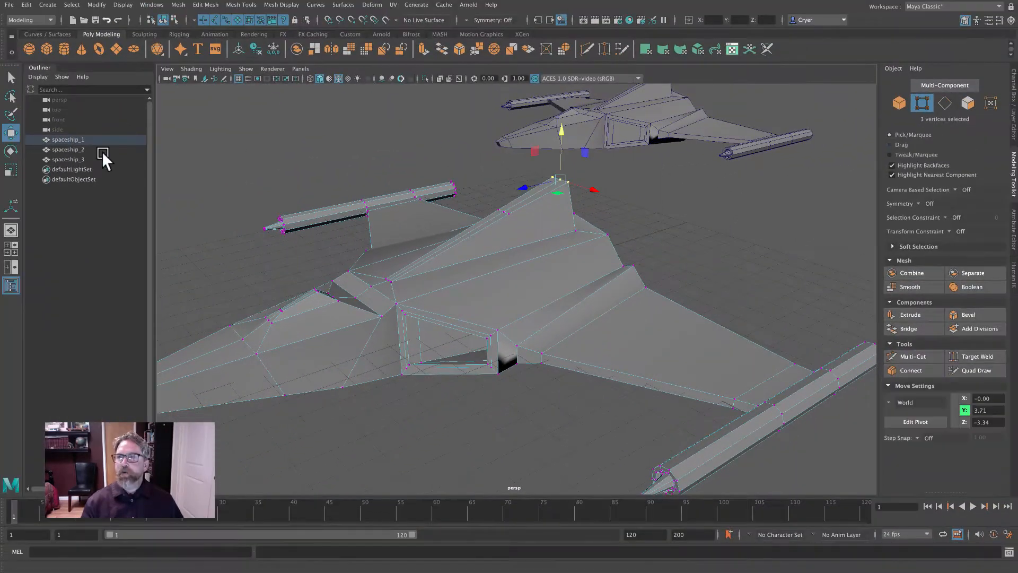
left_click_drag(467, 268, 522, 276, "alt")
mouse_move(548, 127)
left_mouse_down()
mouse_move(545, 103)
mouse_move(548, 113)
left_mouse_up()
key("ctrl+z")
Step: Try widening the fin tip by scaling its three vertices along X by about 2.24, and undo the scale
left_click(10, 151)
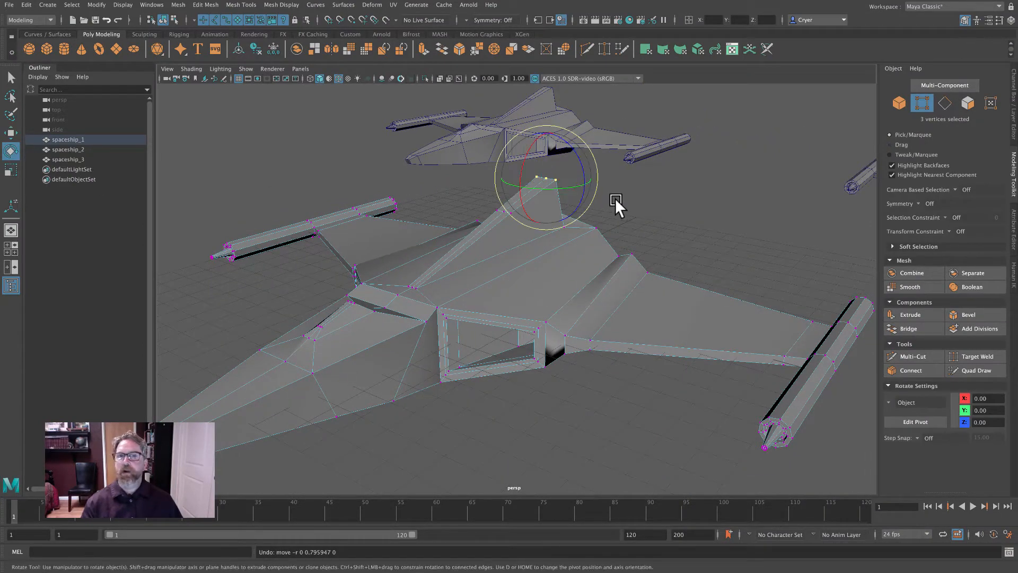
left_click(11, 169)
left_click_drag(587, 196, 634, 196)
mouse_move(610, 256)
left_mouse_down("alt")
mouse_move(650, 244)
mouse_move(613, 253)
left_mouse_up("alt")
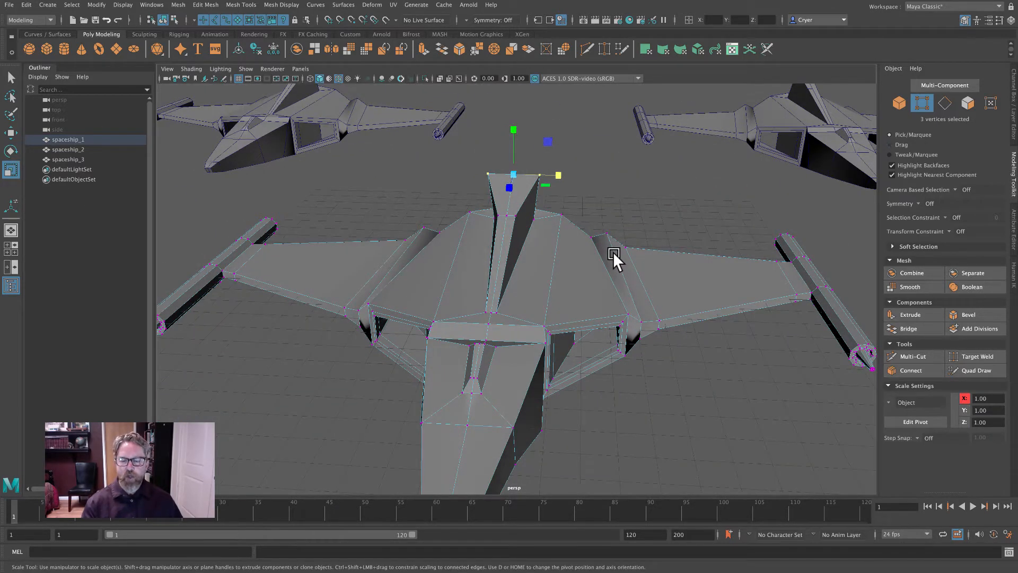
key("ctrl+z")
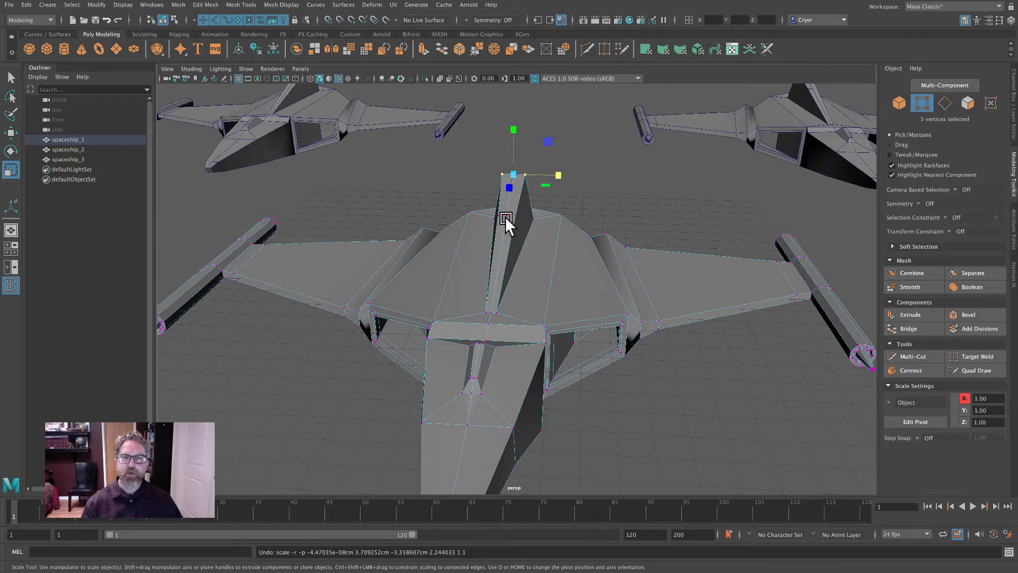
key("q")
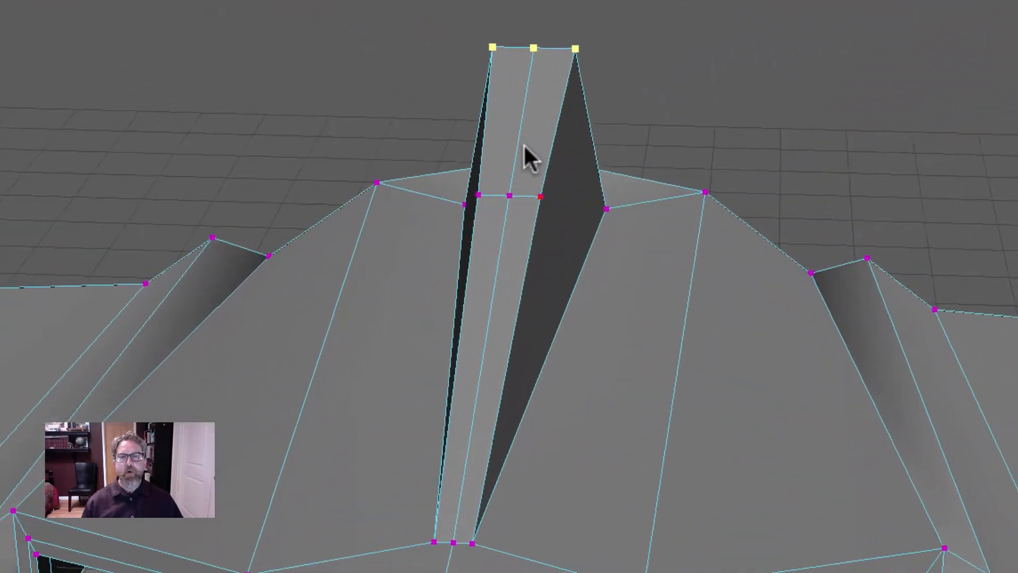
Step: Return the front spaceship to object mode and switch it back to vertex selection
right_click(511, 202)
right_click_drag(526, 153, 669, 83)
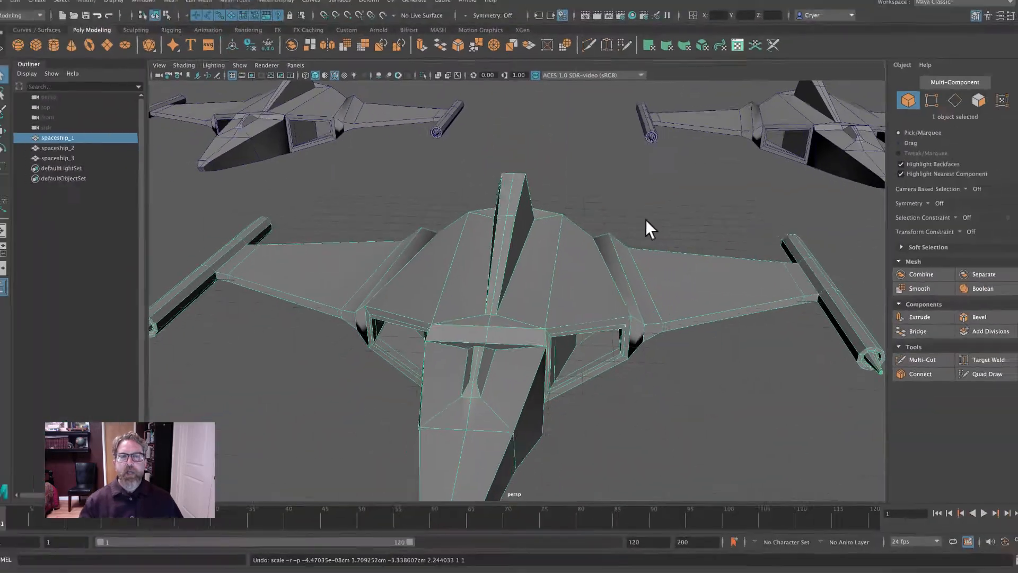
right_click_drag(645, 220, 406, 196, "alt")
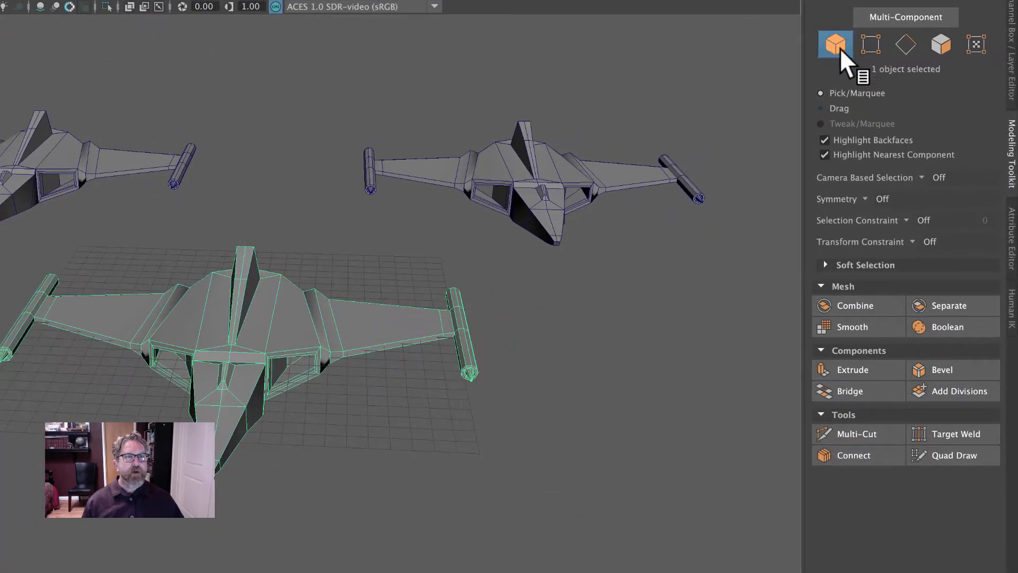
left_click(867, 41)
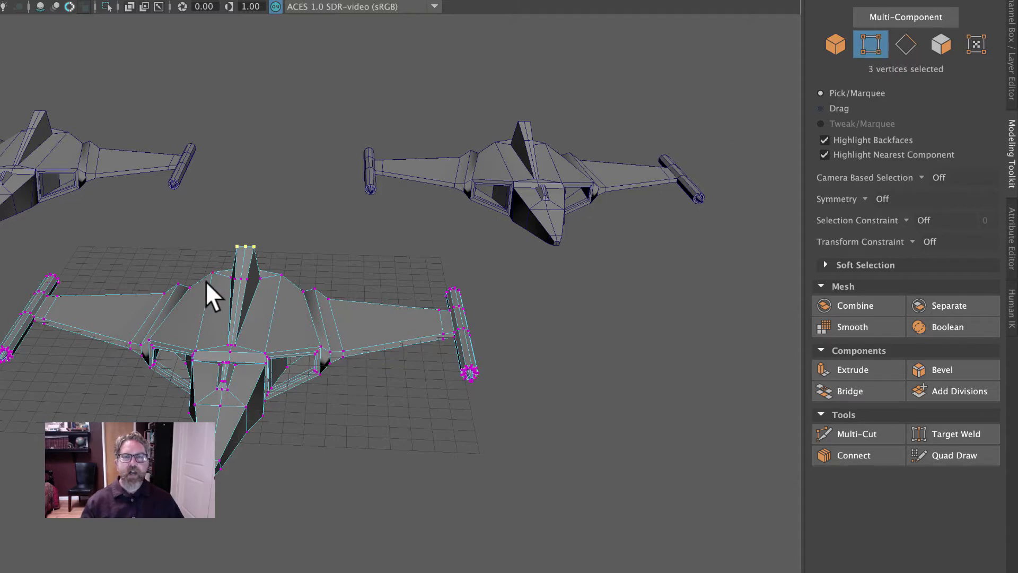
right_click_drag(206, 281, 583, 328, "alt")
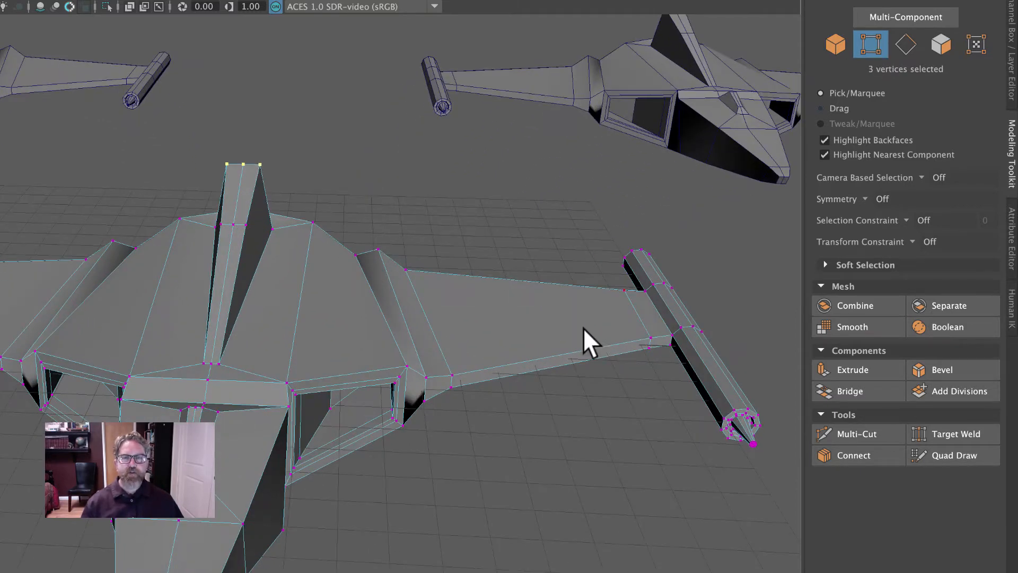
Step: In edge selection, try moving the middle edge of the upper tail fin vertically up and down, undoing each move
left_click(903, 44)
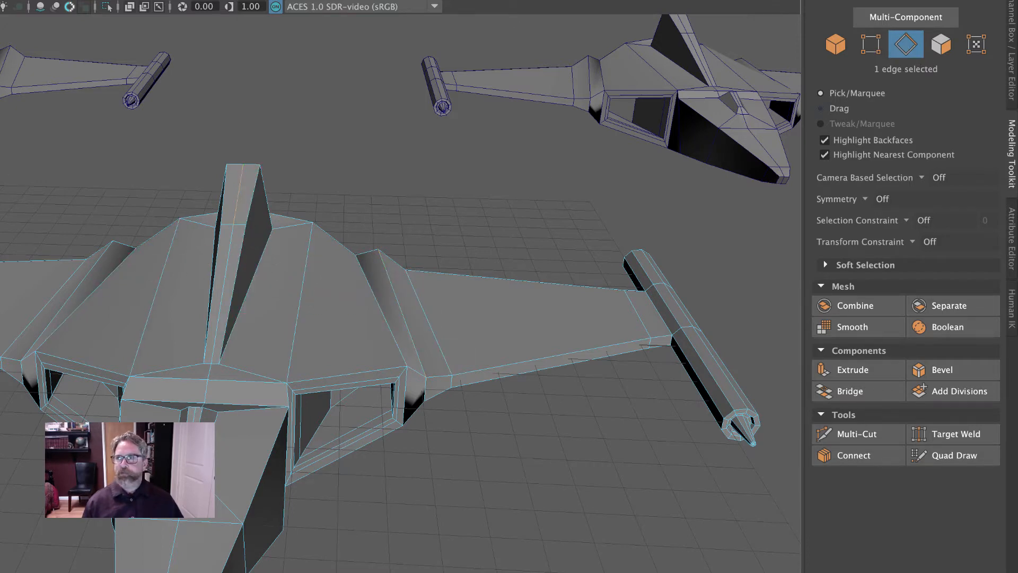
key("w")
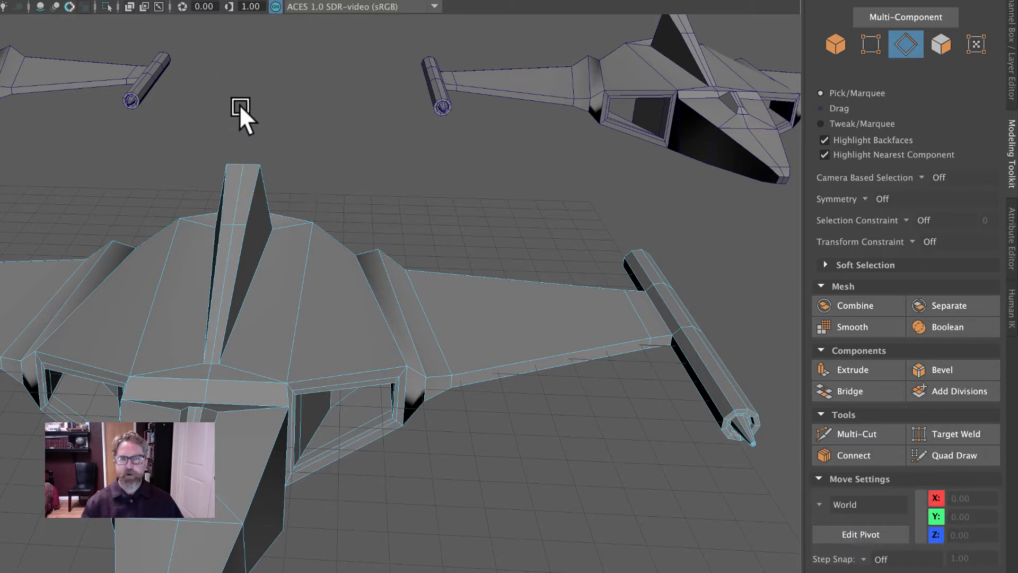
left_click_drag(238, 106, 236, 66)
left_click_drag(423, 219, 371, 219, "alt")
key("ctrl+z")
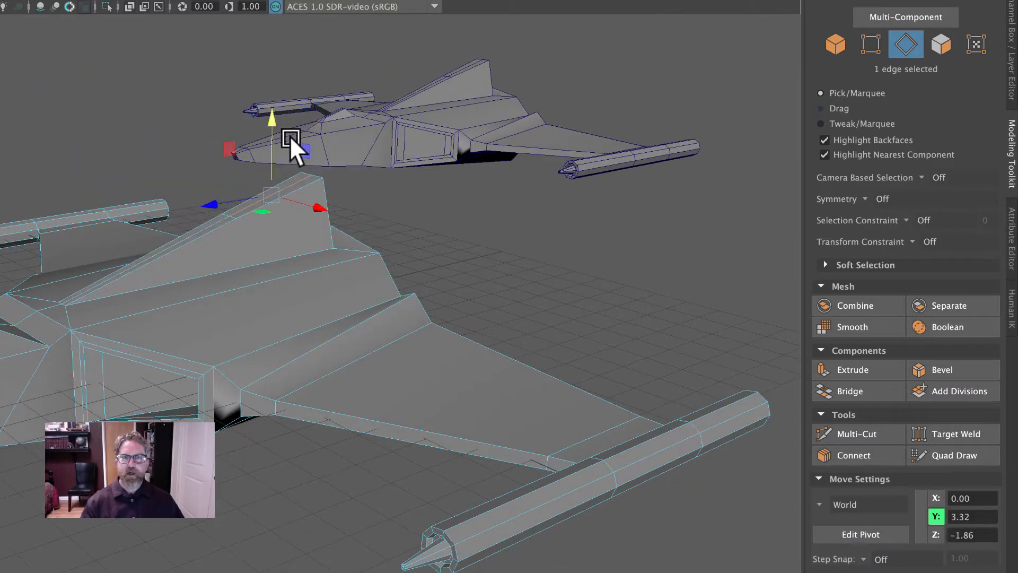
left_click_drag(272, 124, 271, 151)
key("ctrl+z")
left_click_drag(314, 240, 350, 255, "alt")
Step: In face selection, select the two narrow front faces of the upper tail fin, try raising them, and undo the move
left_click(946, 42)
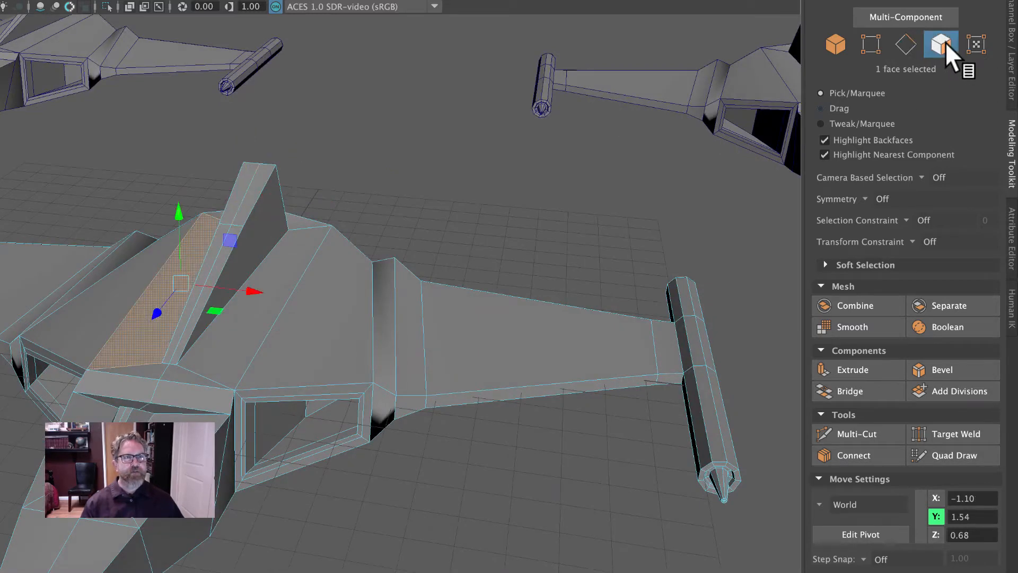
left_click(249, 170)
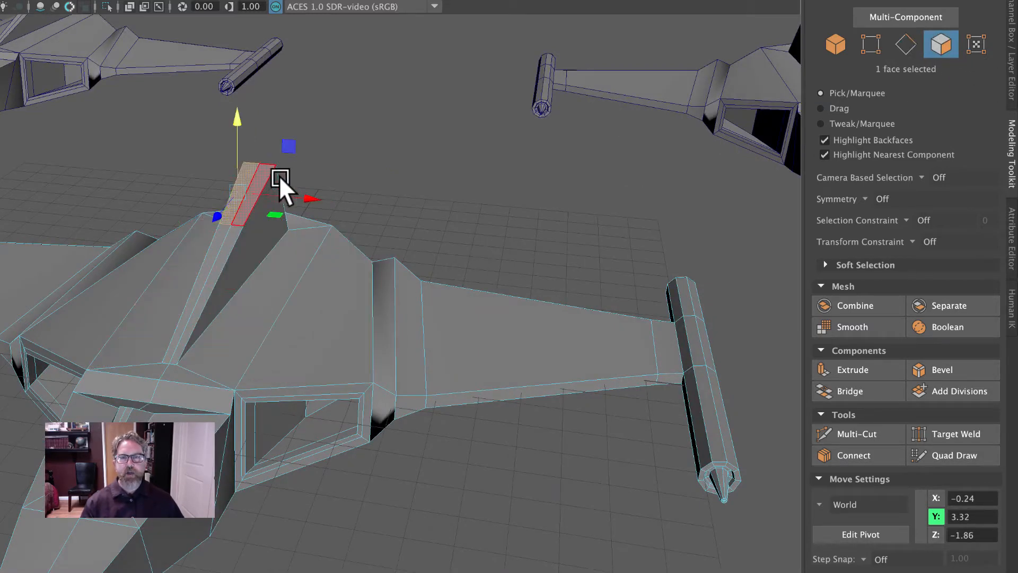
left_click(273, 177, "shift")
middle_click_drag(260, 160, 262, 110)
left_click_drag(262, 111, 317, 215, "alt")
key("ctrl+z")
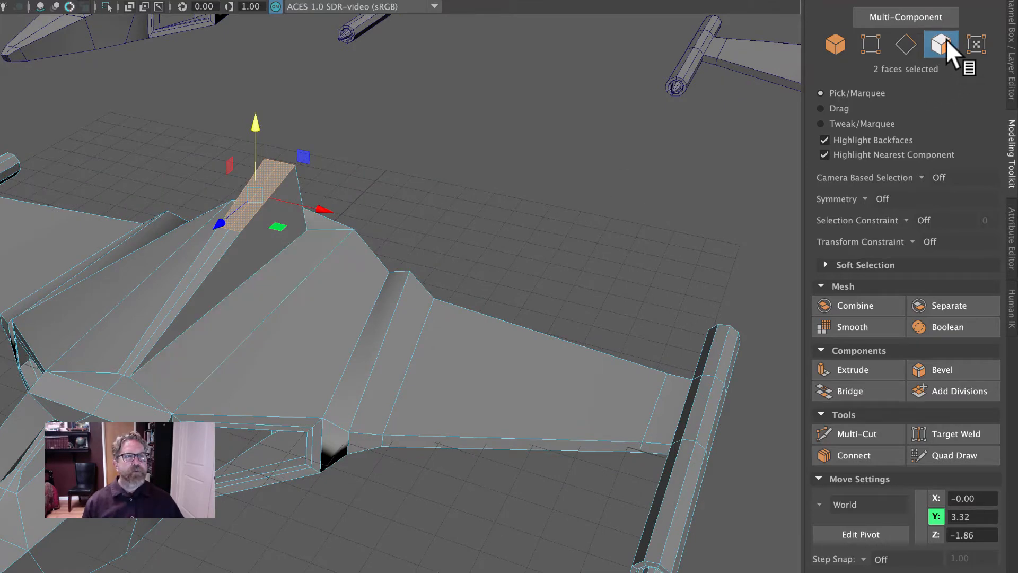
Step: Return the front spaceship to object mode and toggle repeatedly between component-type and object-type selection, ending with object type
left_click(835, 40)
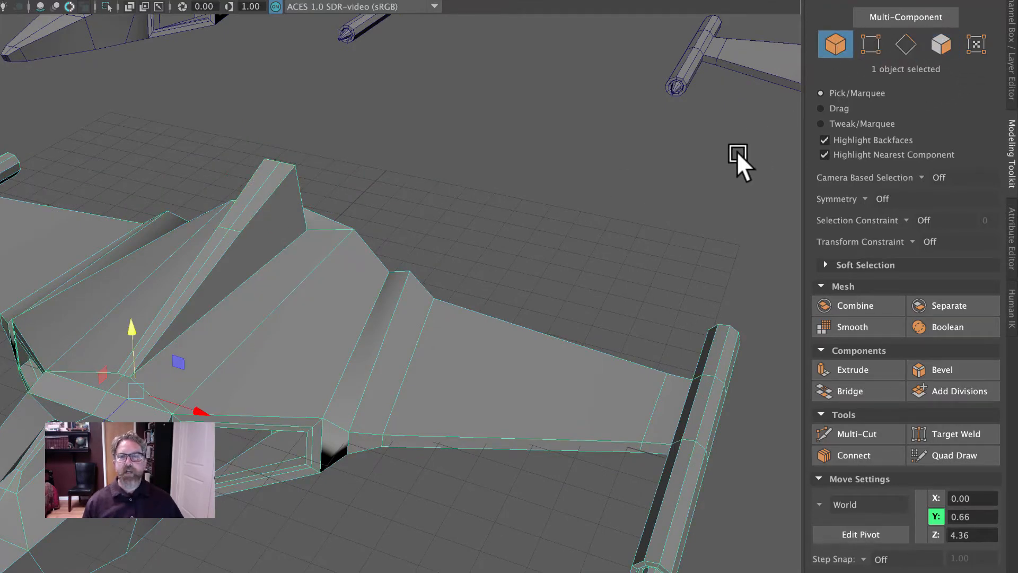
right_click_drag(620, 228, 327, 218, "alt")
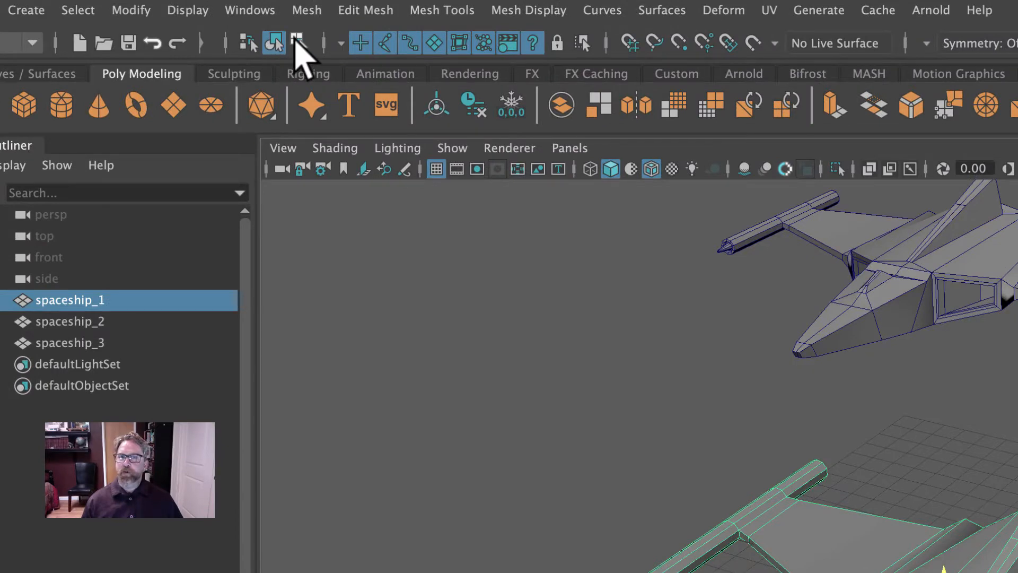
left_click(298, 42)
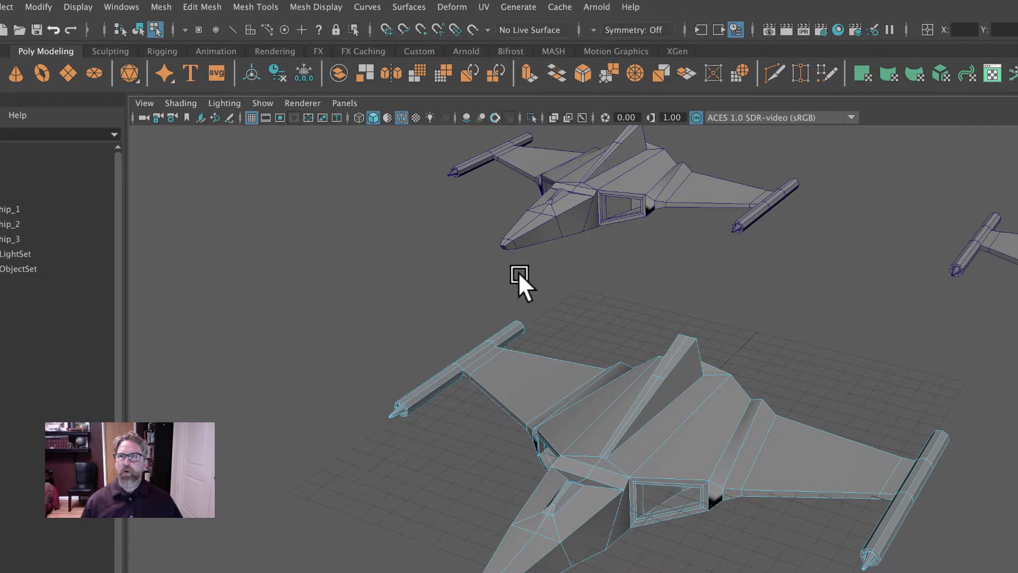
left_click(138, 29)
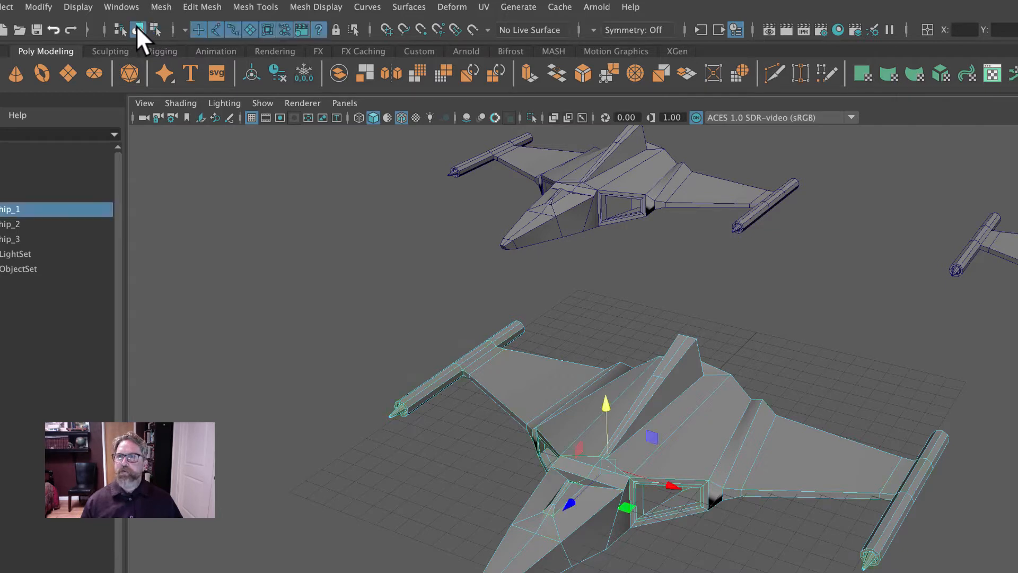
left_click(154, 29)
left_click(138, 30)
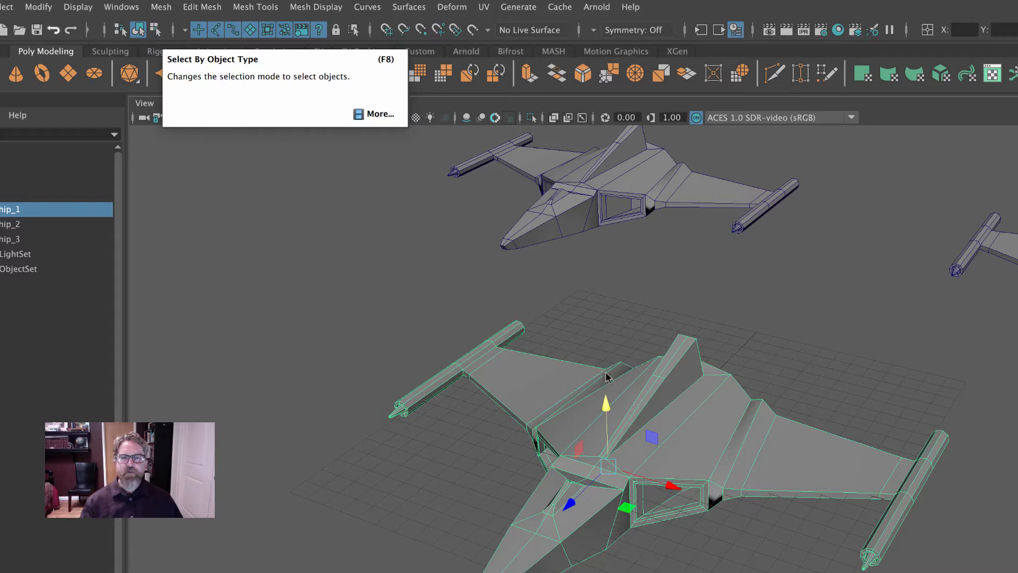
left_click(151, 28)
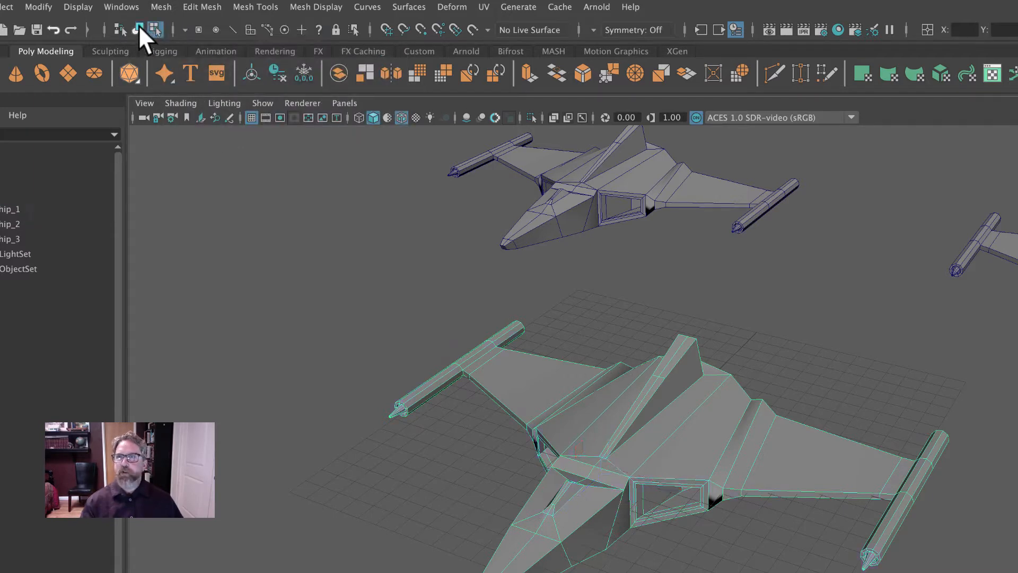
left_click(138, 25)
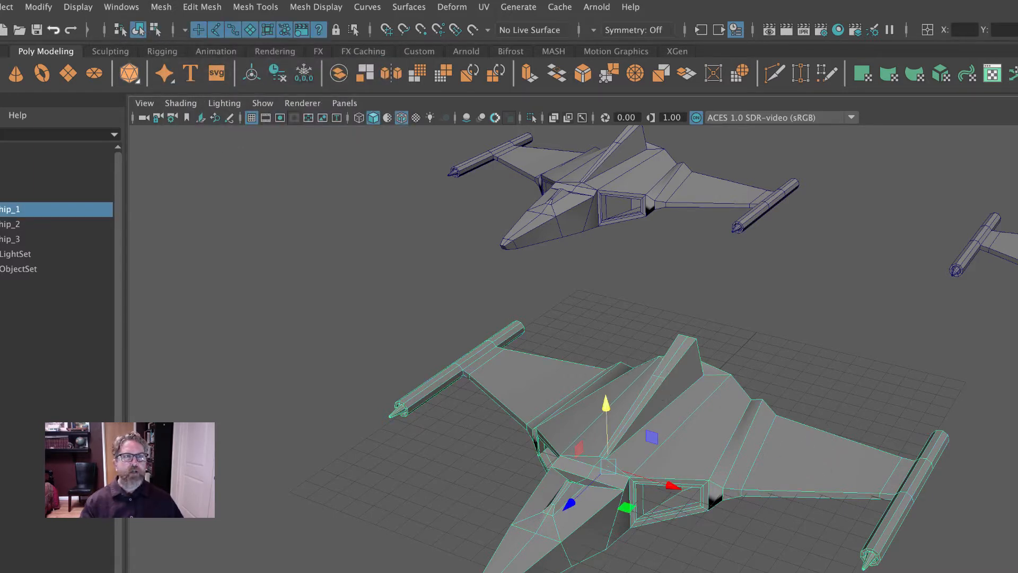
left_click_drag(590, 329, 598, 322, "alt")
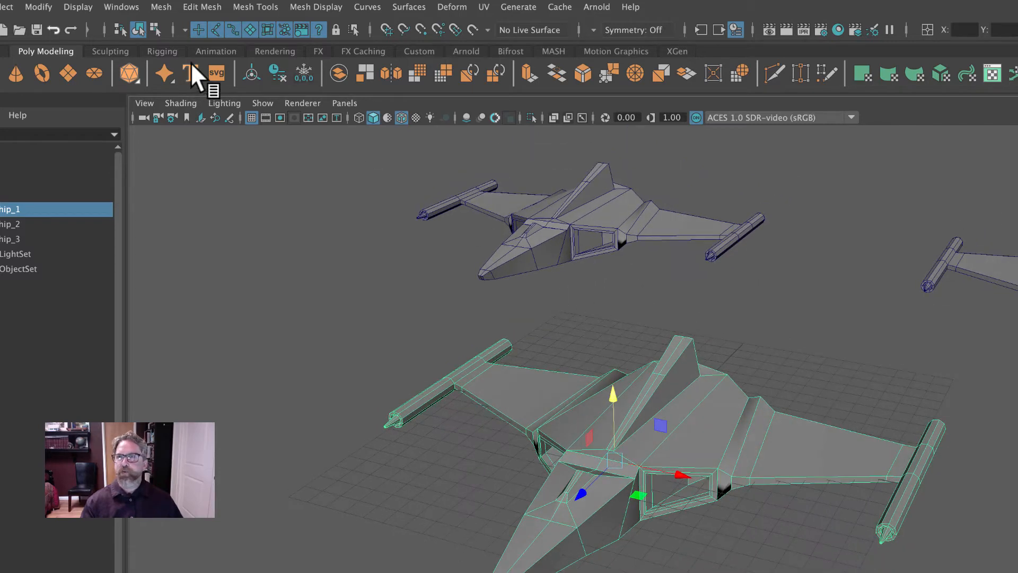
left_click(152, 27)
left_click(140, 28)
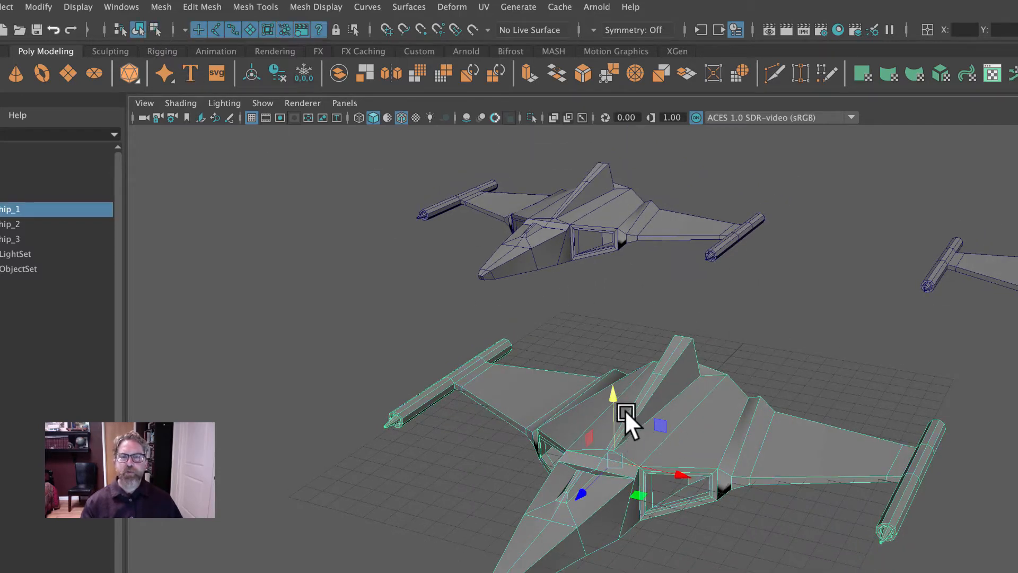
Step: Put the front spaceship into vertex selection again with the three fin-tip vertices selected
left_click_drag(625, 409, 722, 421, "alt")
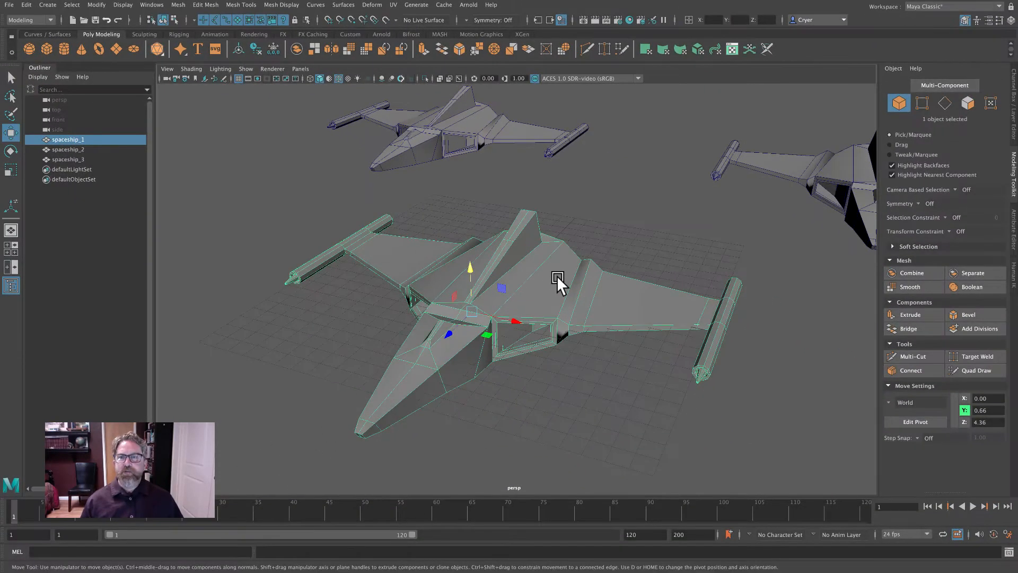
right_click_drag(525, 226, 489, 223)
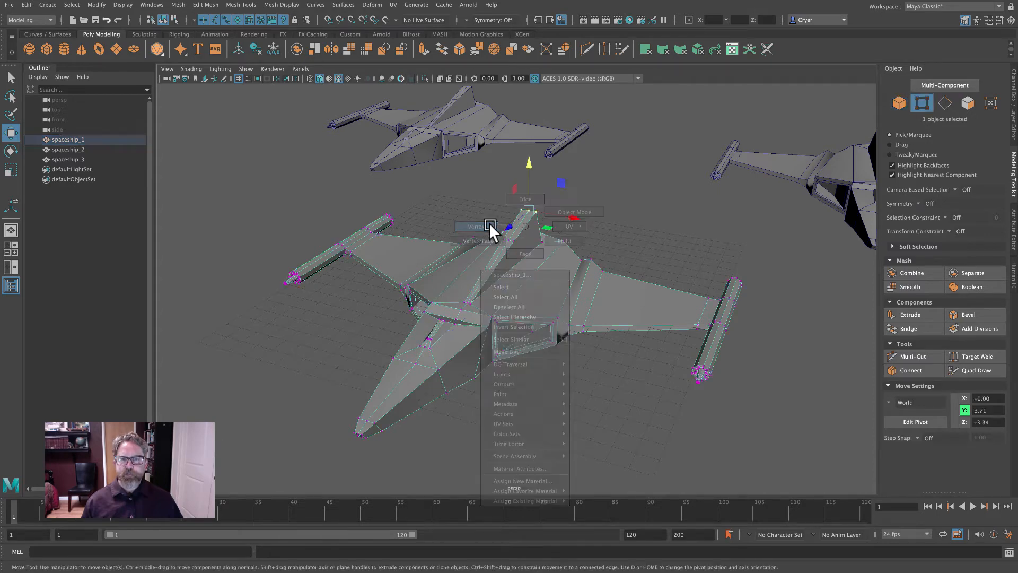
left_click_drag(544, 220, 510, 201)
right_click_drag(494, 230, 628, 227, "alt")
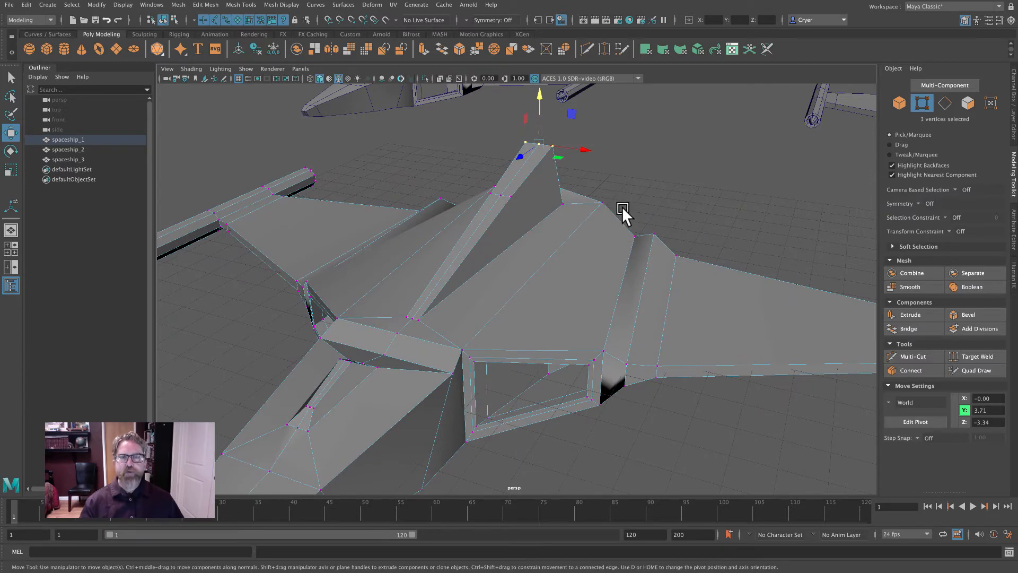
Step: Marquee-select around the fin tip, use wireframe display to deselect the extra vertices behind the three tip vertices, and restore shaded display
left_click_drag(449, 119, 536, 249)
key("q")
key("4")
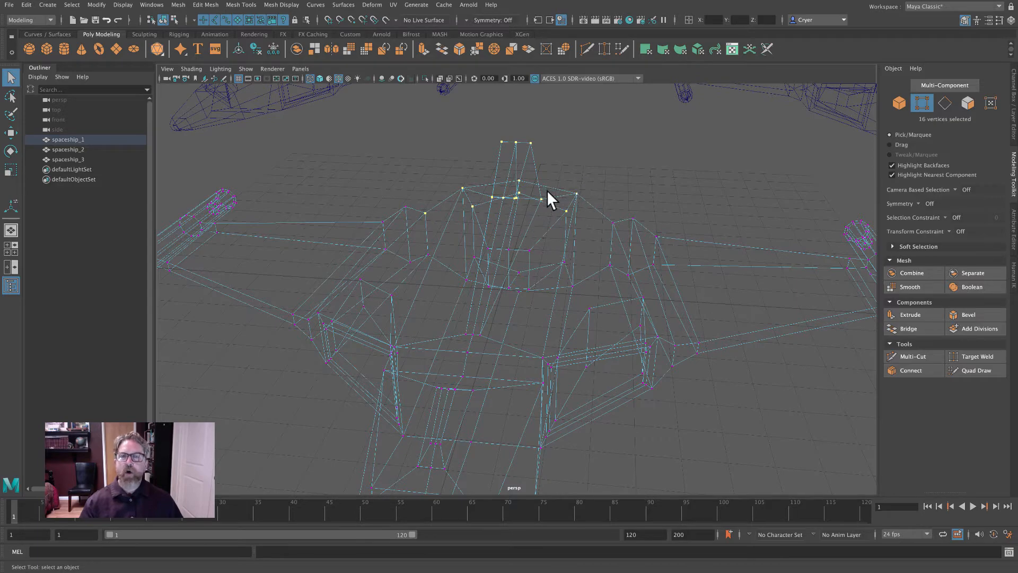
left_click_drag(382, 170, 534, 227, "ctrl")
key("5")
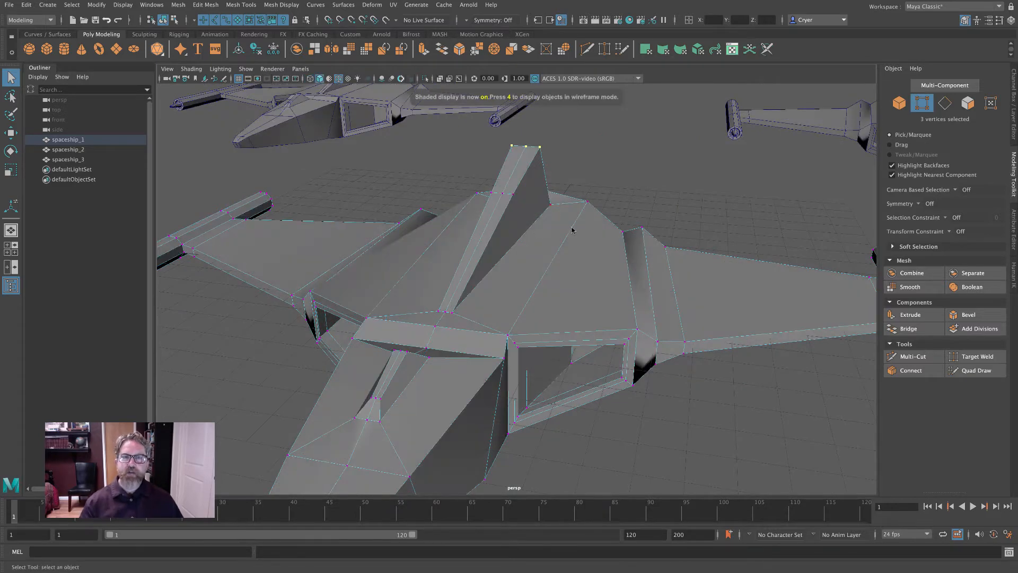
Step: Try extending both wingtip cannons forward by selecting their front-end vertices and moving them to about 8.97 cm on Z
mouse_move(574, 229)
right_mouse_down("alt")
mouse_move(584, 228)
mouse_move(430, 221)
right_mouse_up("alt")
left_click_drag(533, 243, 495, 245, "alt")
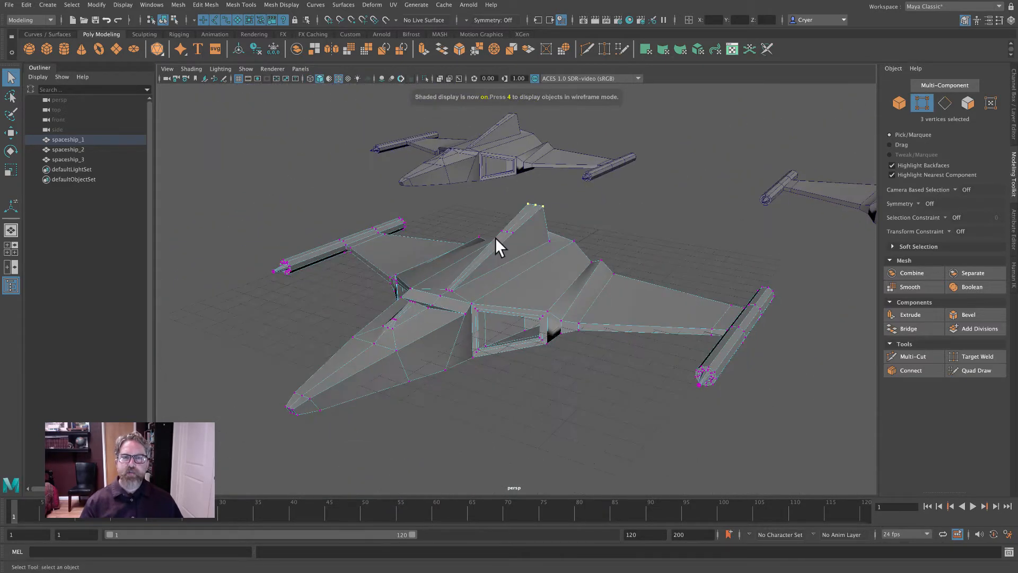
left_click(11, 132)
left_click_drag(533, 161, 521, 206)
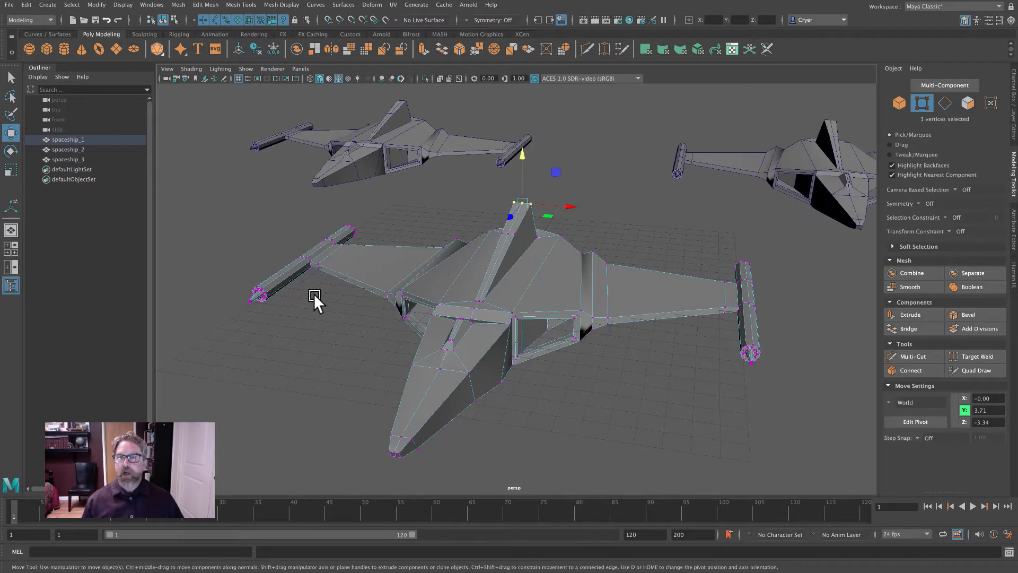
left_click_drag(259, 303, 274, 315)
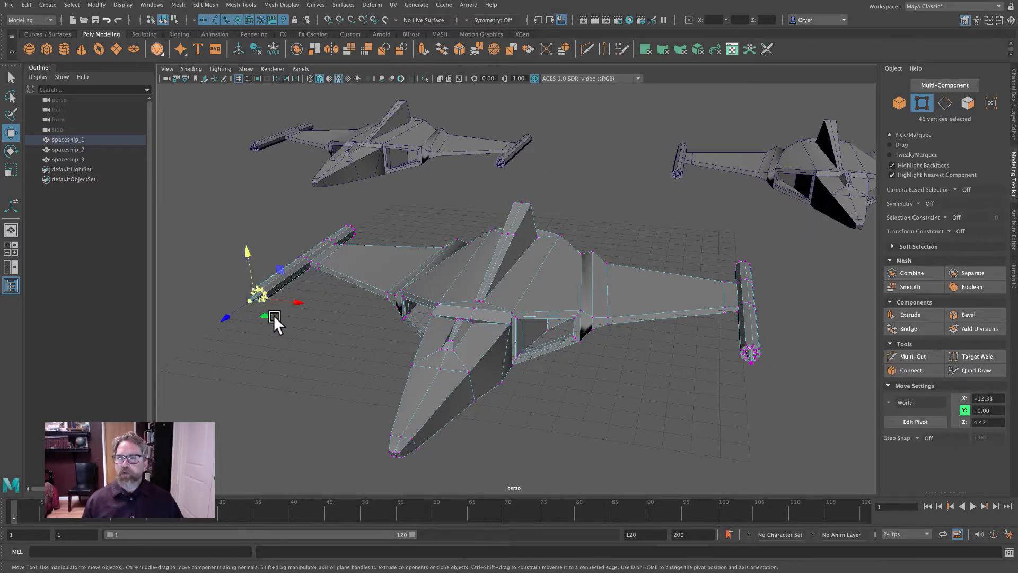
left_click_drag(728, 337, 774, 371, "shift")
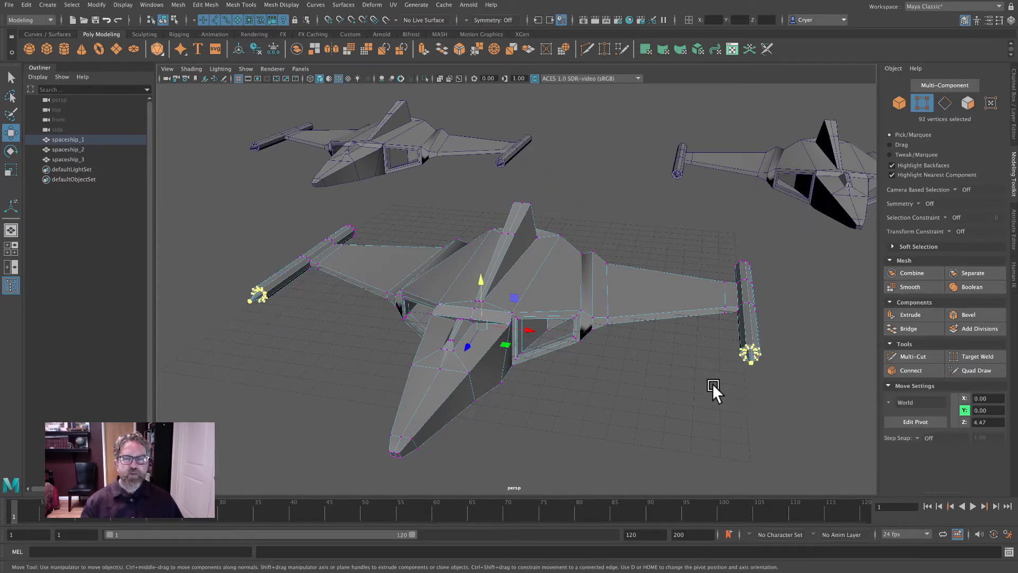
left_click_drag(663, 390, 626, 387, "alt")
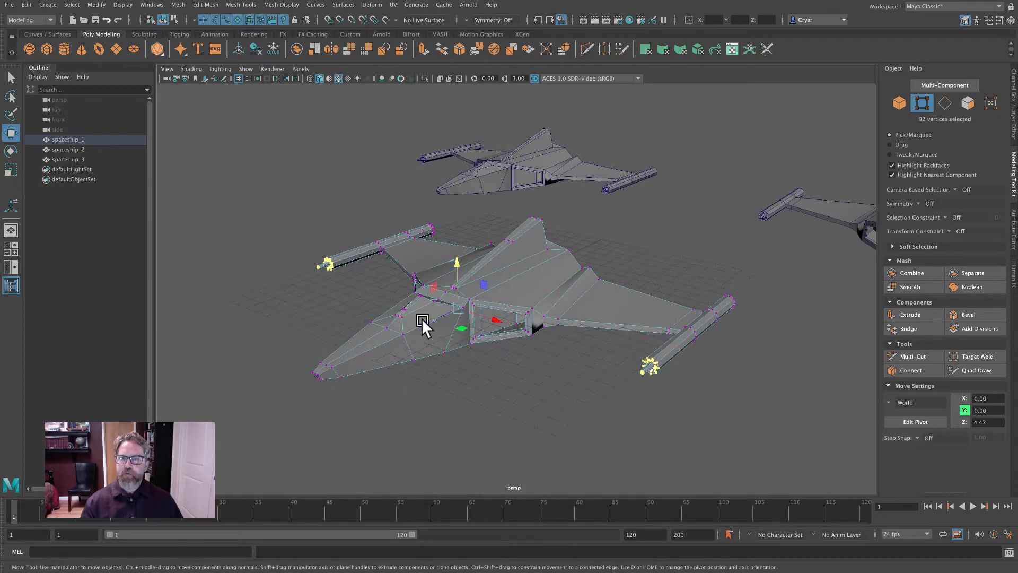
middle_click_drag(422, 321, 358, 343)
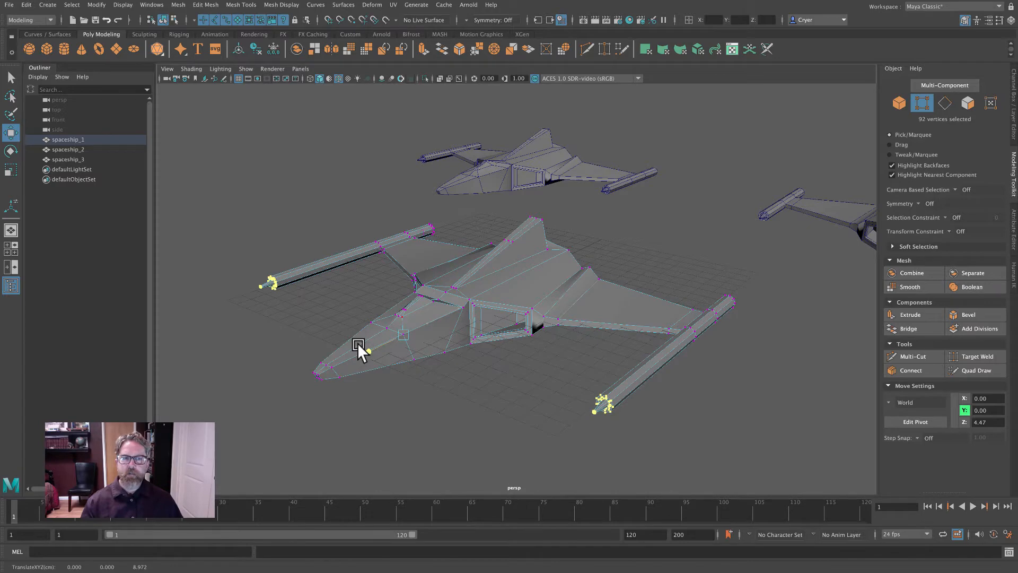
Step: Try extending both wingtip cannons backward by selecting their rear-end vertices and moving them to about -9.89 cm on Z
left_click_drag(609, 341, 670, 340, "alt")
left_click_drag(685, 216, 734, 237)
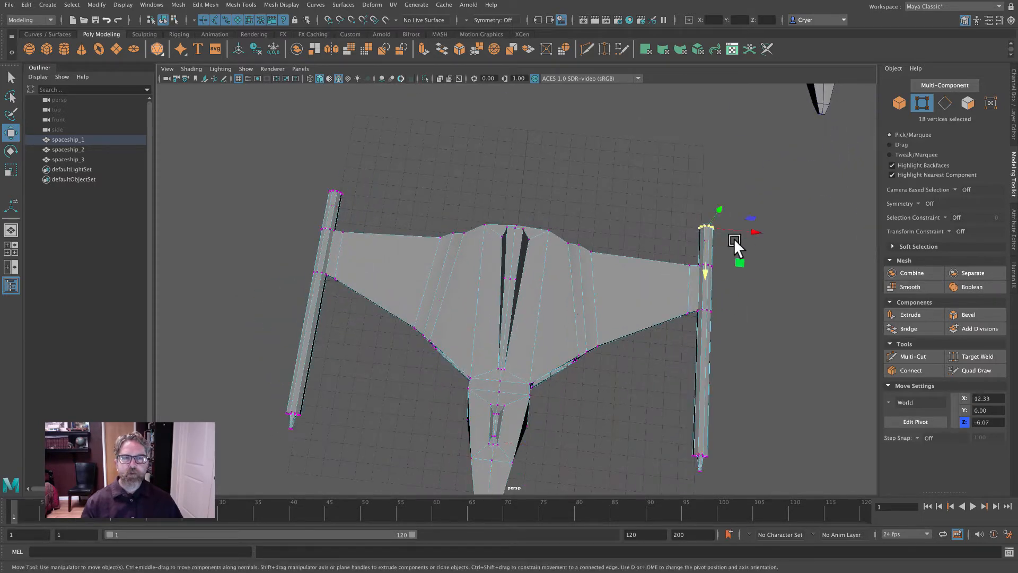
left_click_drag(363, 205, 321, 183, "shift")
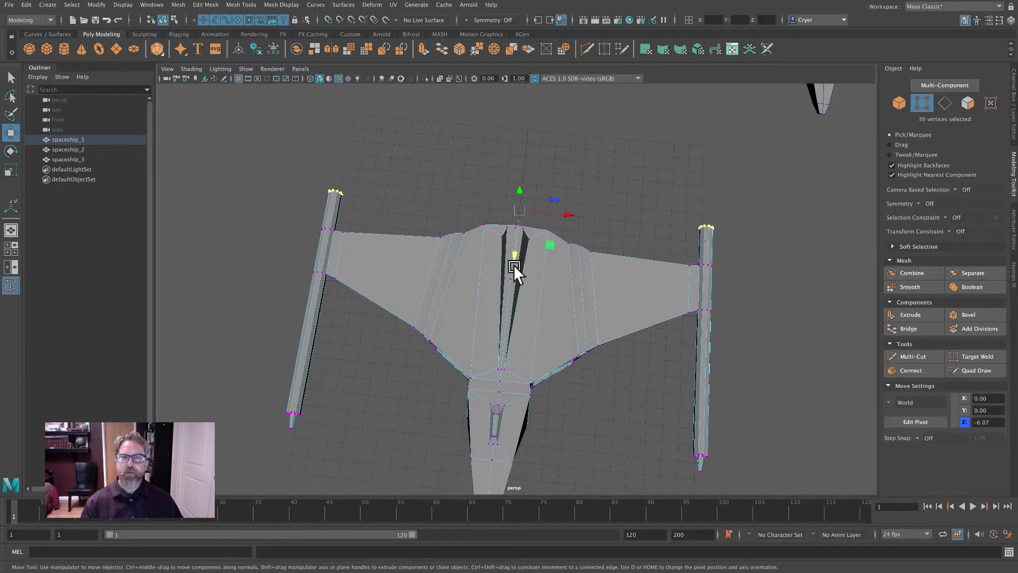
middle_click_drag(515, 254, 521, 201)
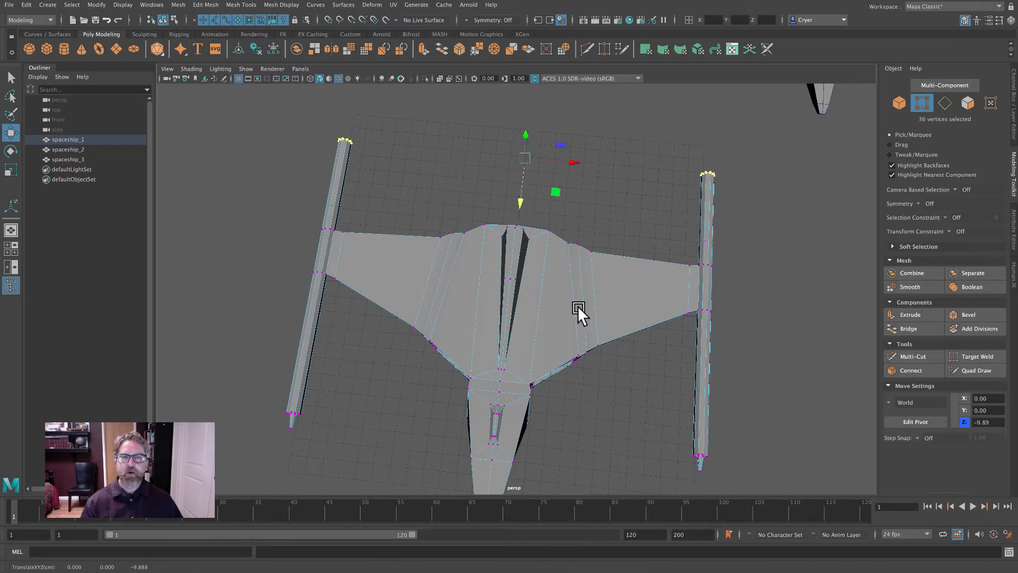
Step: Undo the forward and backward extensions of the wingtip cannons, back to the selection of the three fin-tip vertices
left_click_drag(577, 307, 463, 280, "alt")
left_click_drag(462, 283, 551, 288, "alt")
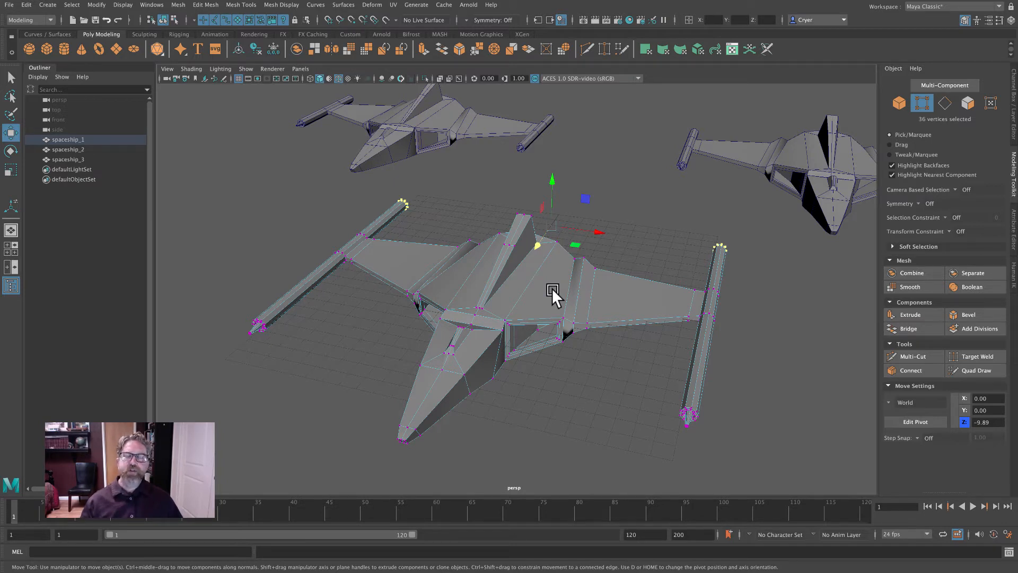
key("ctrl+z")
key("ctrl+z")
key("ctrl+z")
key("ctrl+z")
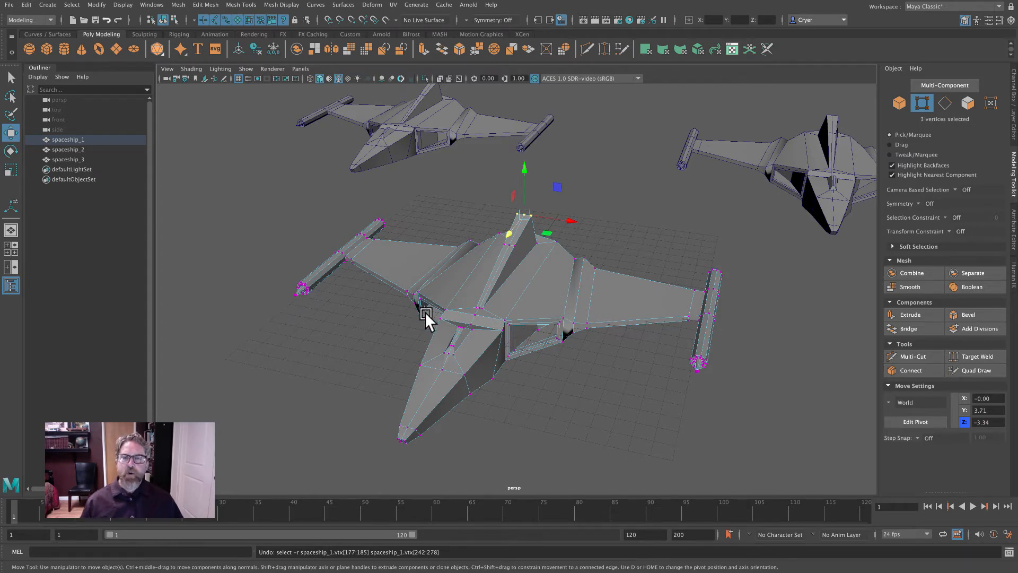
Step: Select the front-end vertices of both wingtip cannons, try scaling them together uniformly to about 0.67, and undo the scale
left_click_drag(421, 287, 460, 288, "alt")
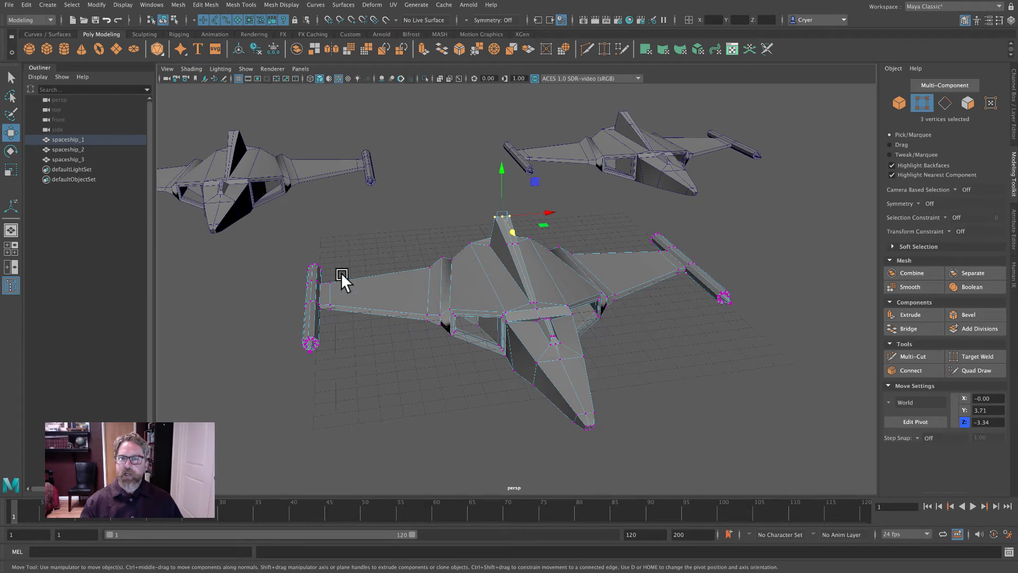
left_click_drag(281, 322, 421, 369)
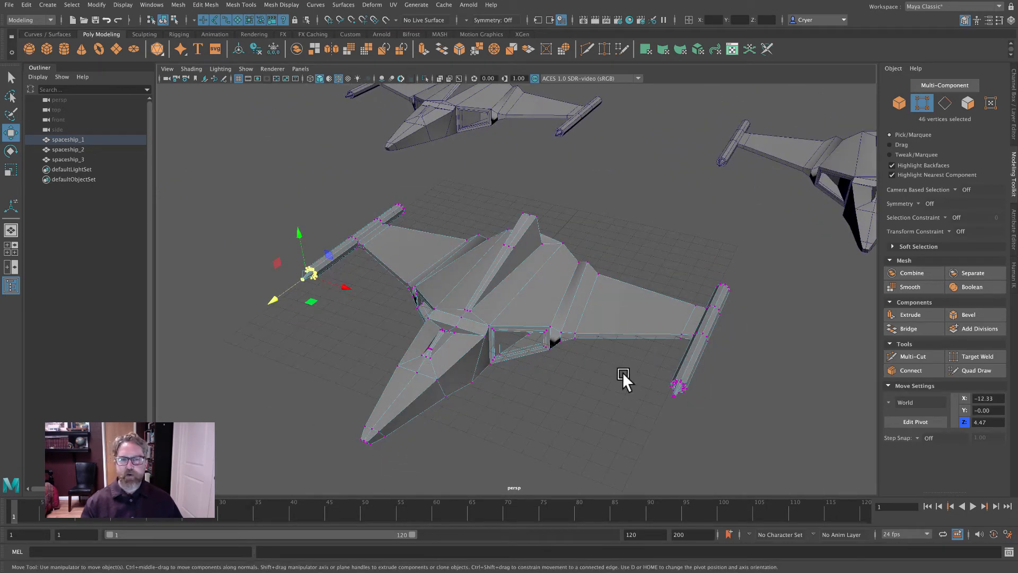
left_click_drag(714, 413, 714, 412, "shift")
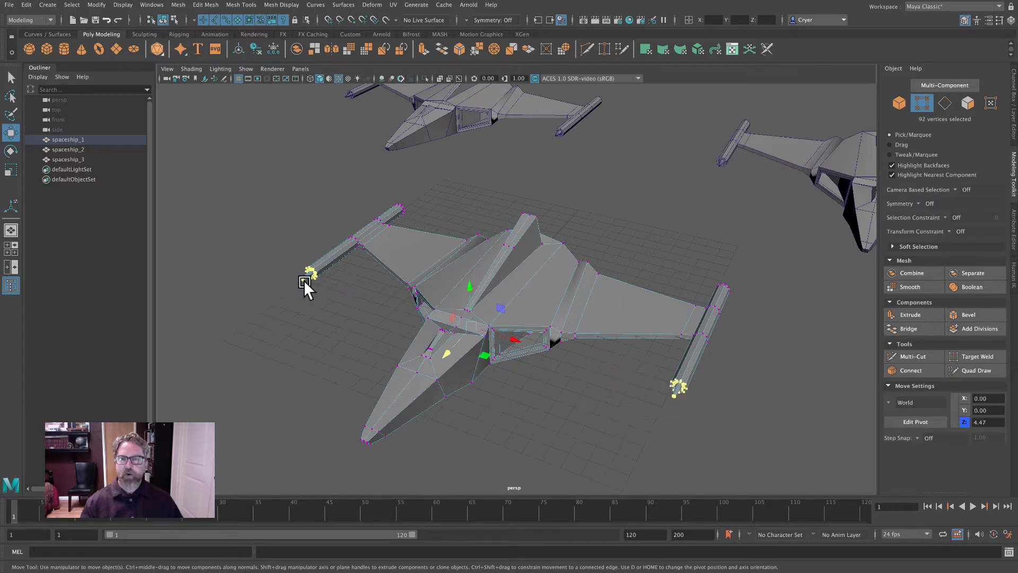
left_click(10, 169)
left_click_drag(473, 323, 522, 352)
key("ctrl+z")
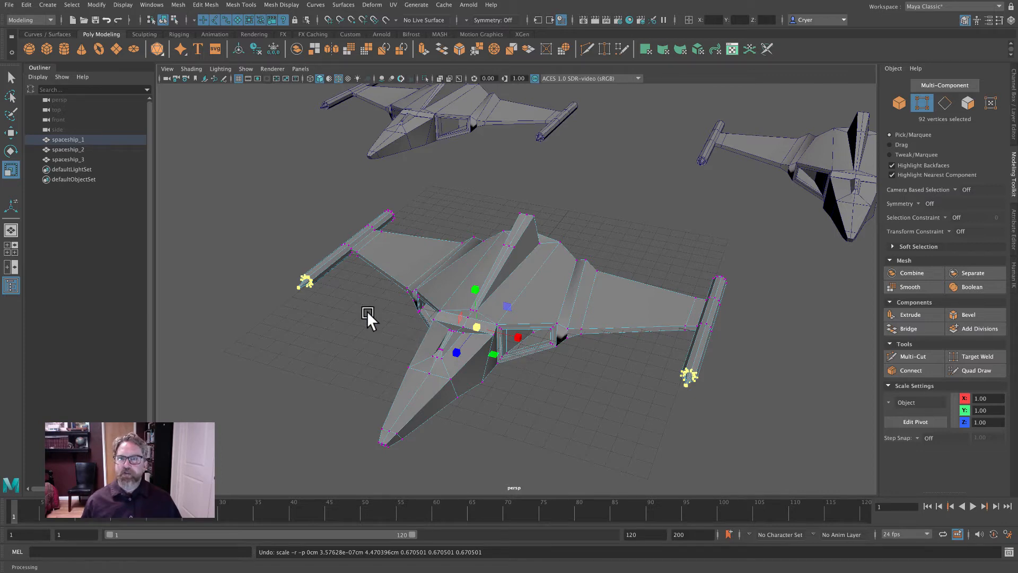
Step: Clear the selection and select only the front-end vertices of the wingtip cannon on one side of the front spaceship
left_click(352, 313)
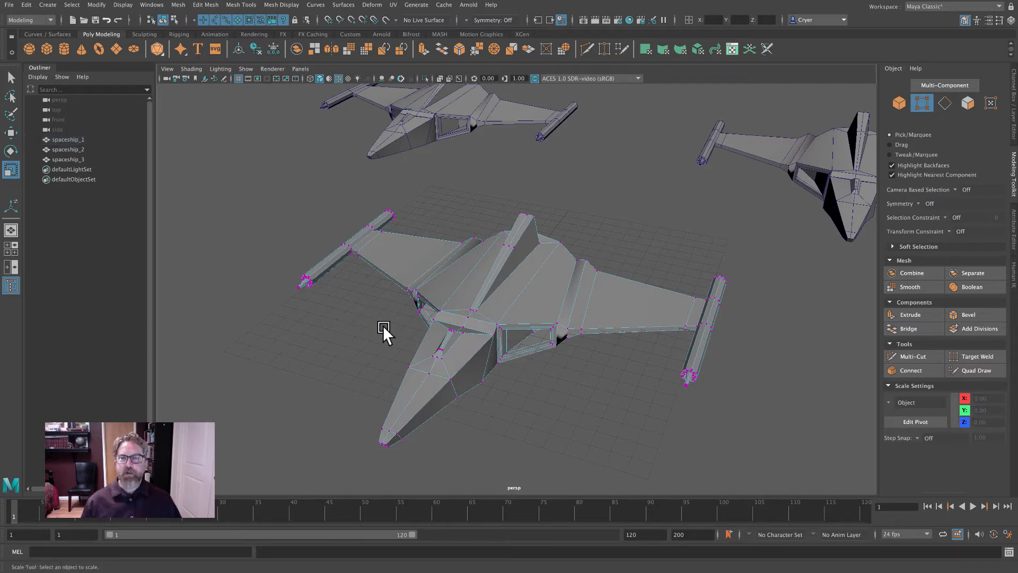
left_click_drag(276, 260, 323, 300)
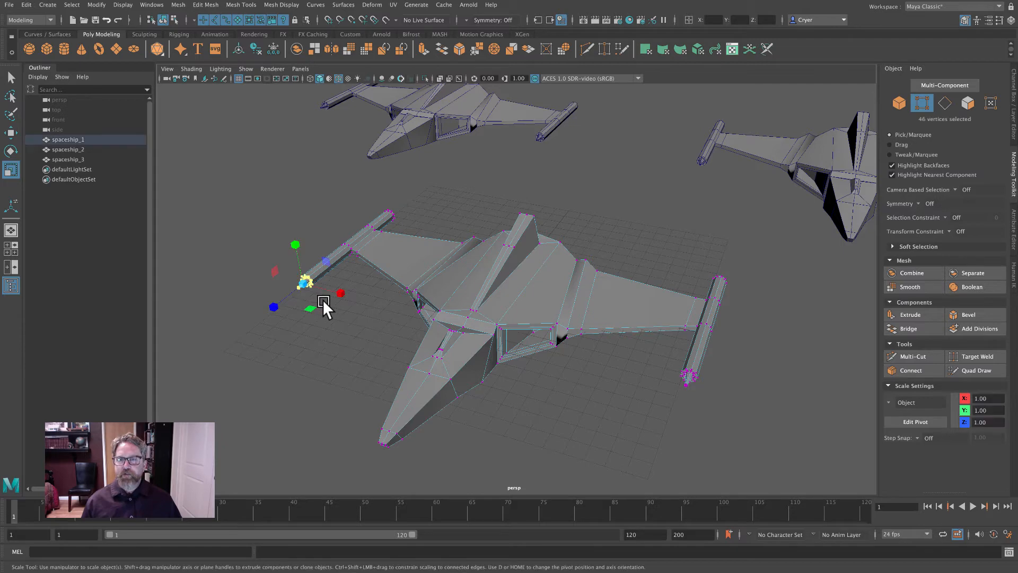
key("q")
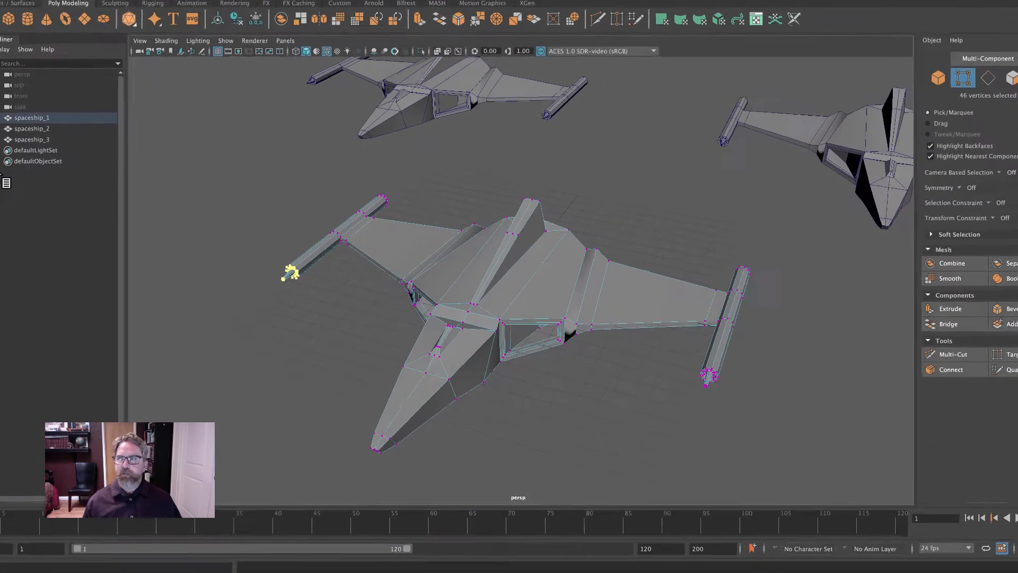
Step: Try scaling the single cannon's front-end vertices uniformly to about 0.47, and undo the scale
key("r")
left_click_drag(288, 268, 283, 268)
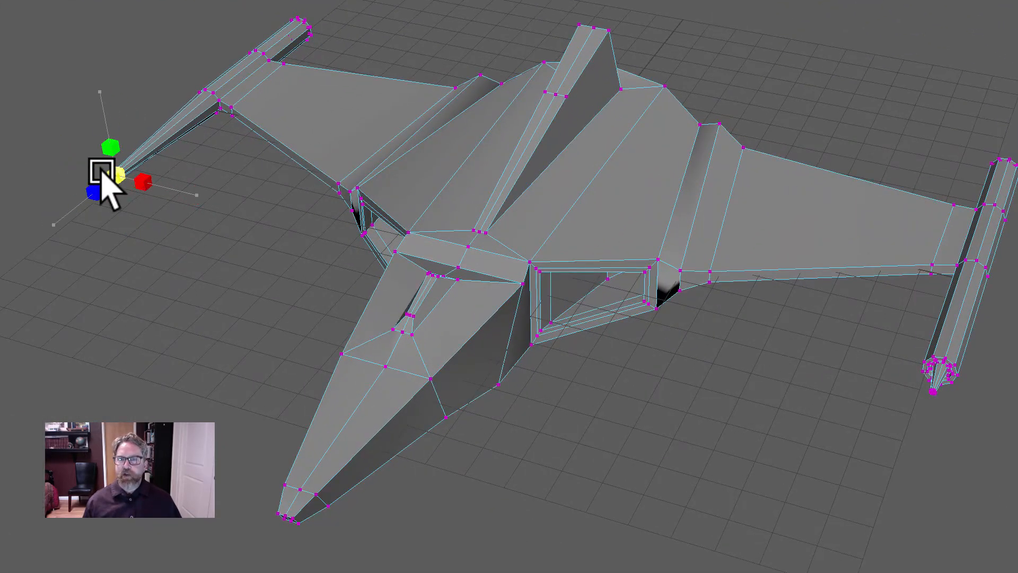
left_click(191, 395)
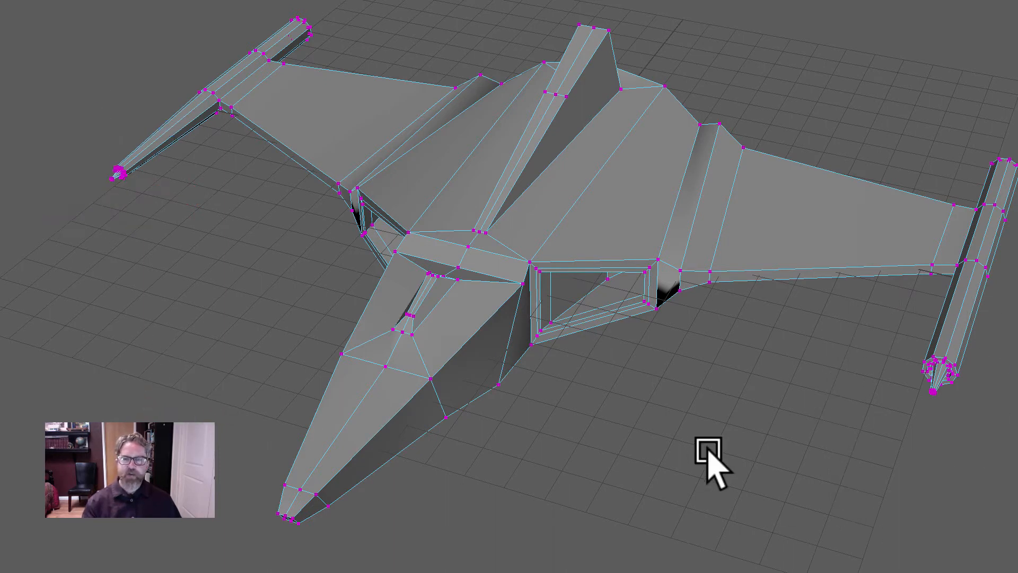
key("ctrl+z")
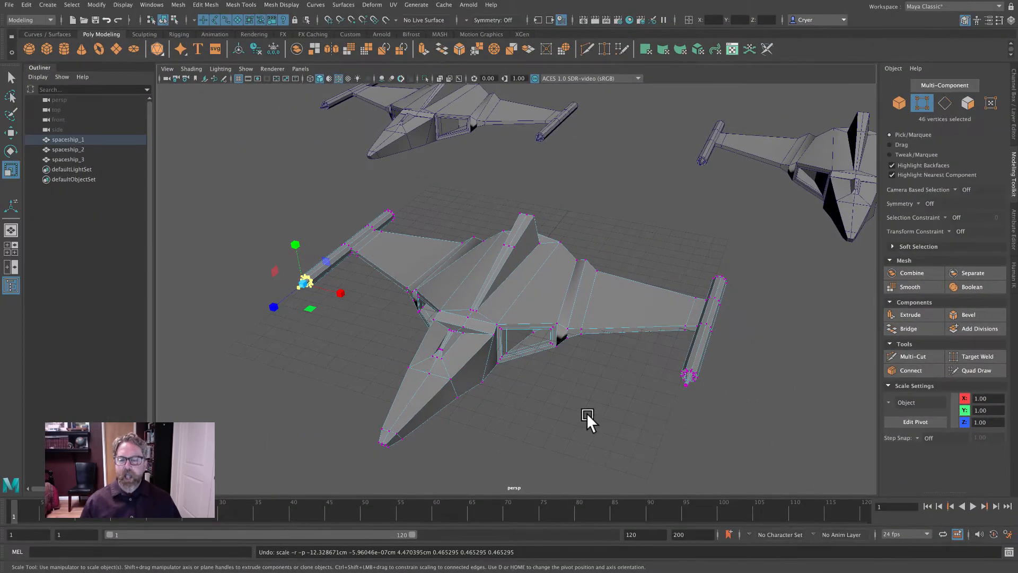
Step: Set symmetry to Object X and scale the front-end vertices of both wingtip cannons down nearly to a point
key("q")
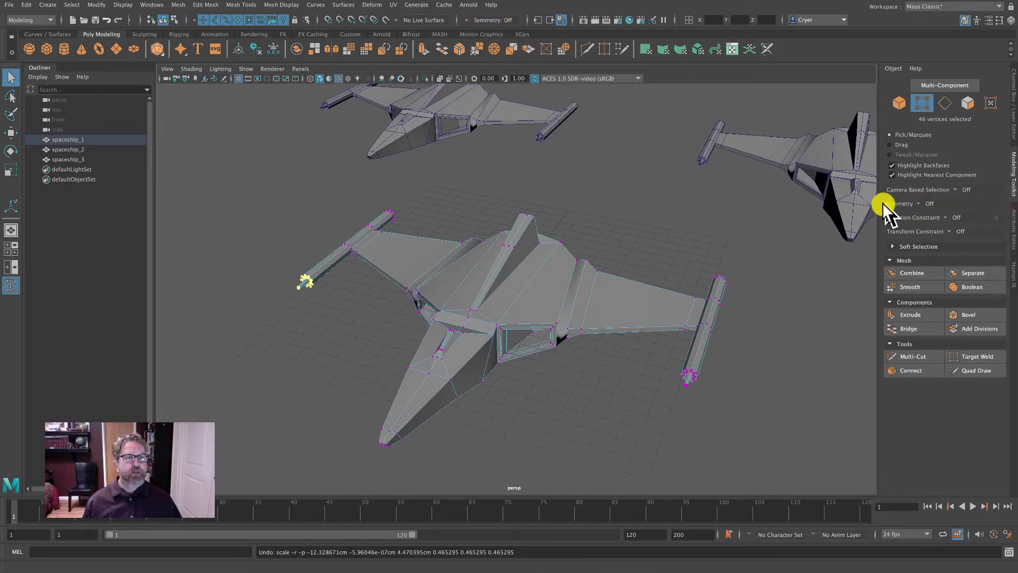
left_click(919, 204)
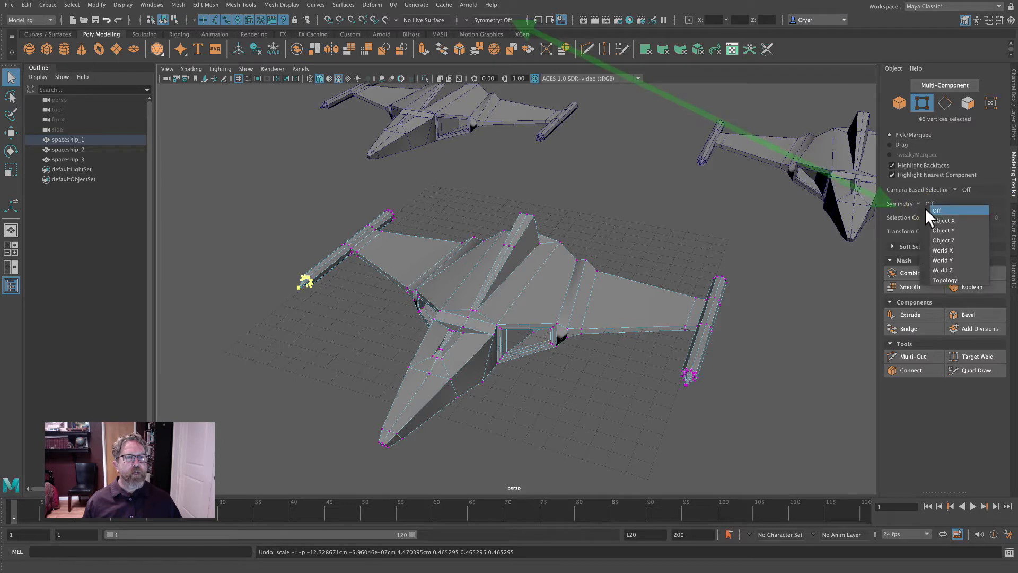
left_click(936, 220)
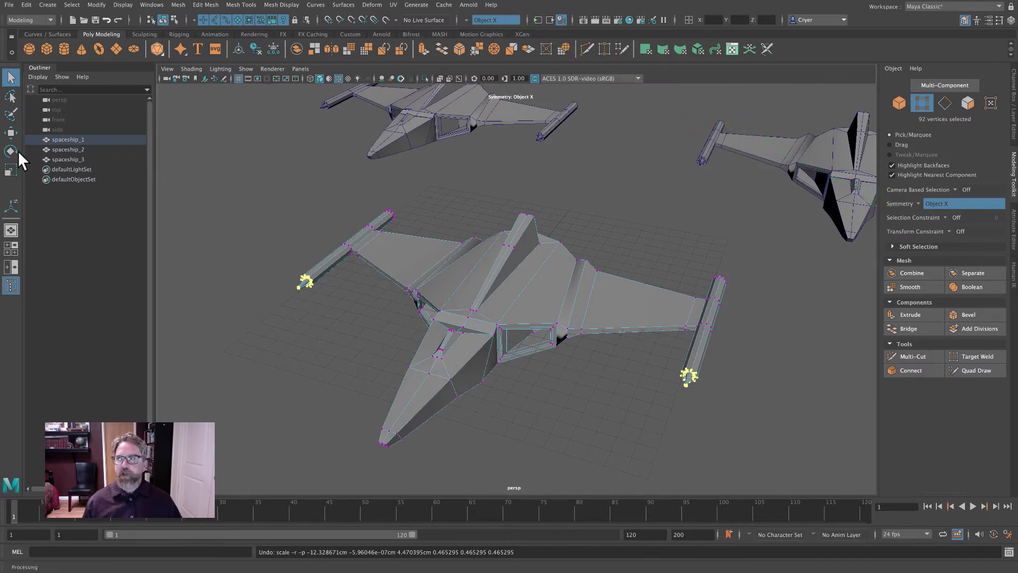
left_click(11, 169)
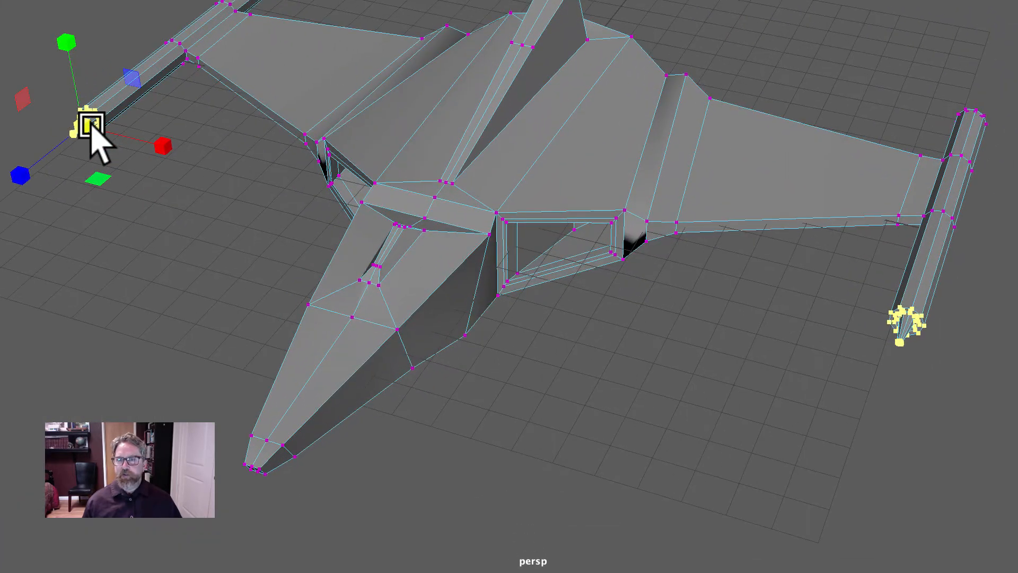
left_click_drag(119, 140, 85, 127)
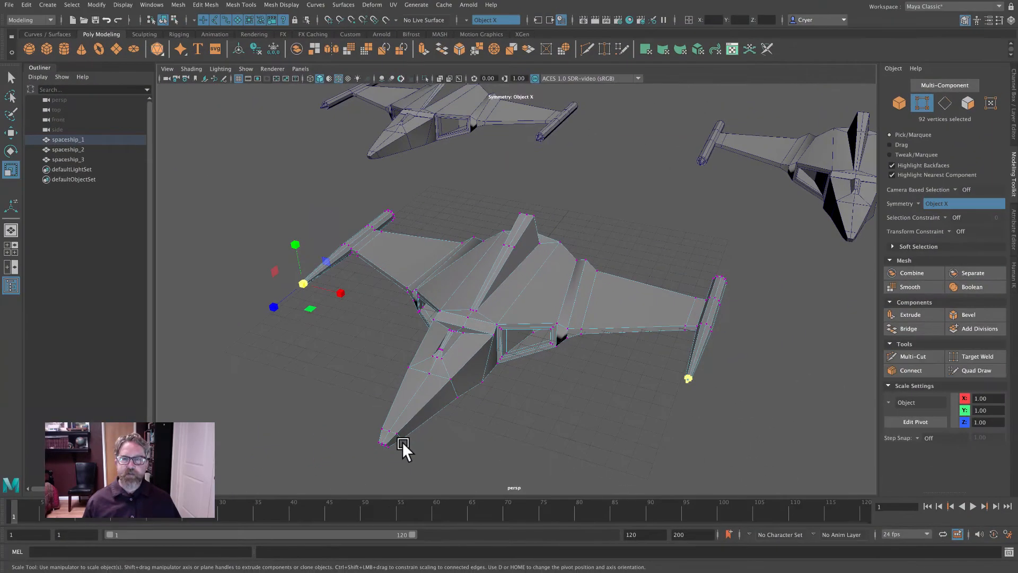
Step: With Object X symmetry on, select all the vertices of one wingtip cannon and its mirrored counterpart, and clear the selection
left_click_drag(428, 272, 364, 377, "alt")
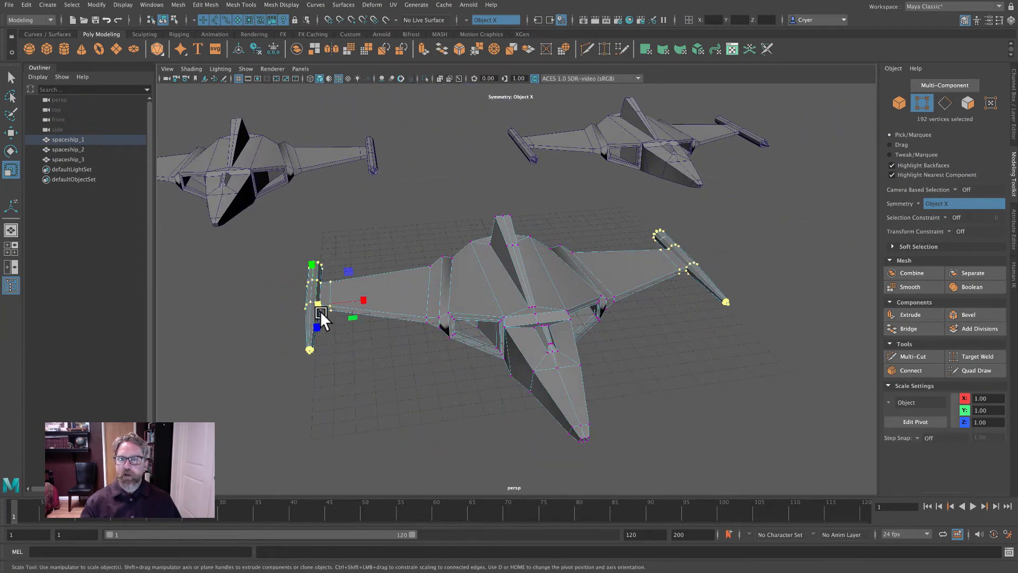
mouse_move(320, 310)
left_mouse_down()
mouse_move(286, 301)
mouse_move(408, 319)
mouse_move(335, 308)
mouse_move(318, 318)
left_mouse_up()
left_click_drag(435, 370, 409, 371, "alt")
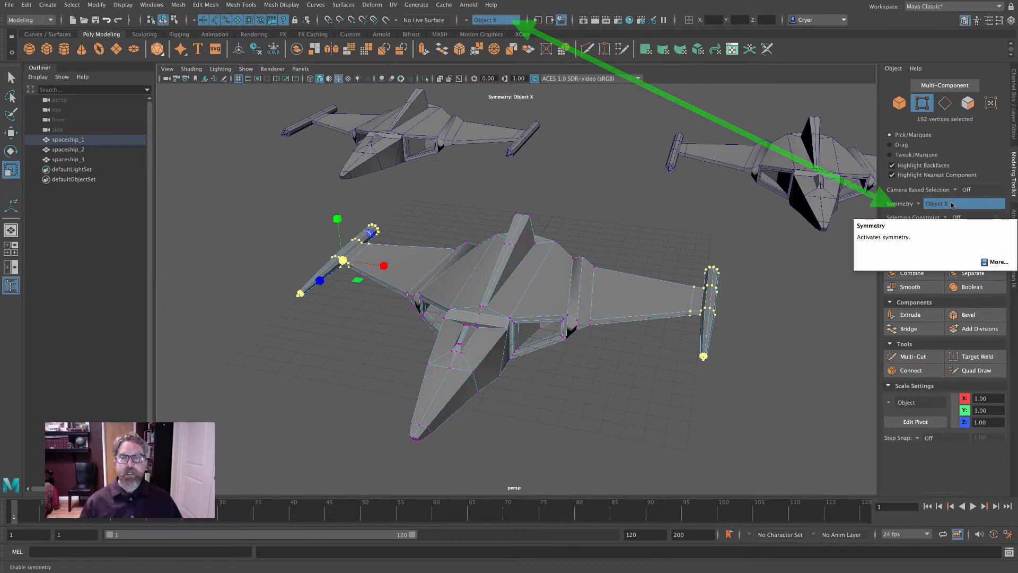
left_click(280, 205)
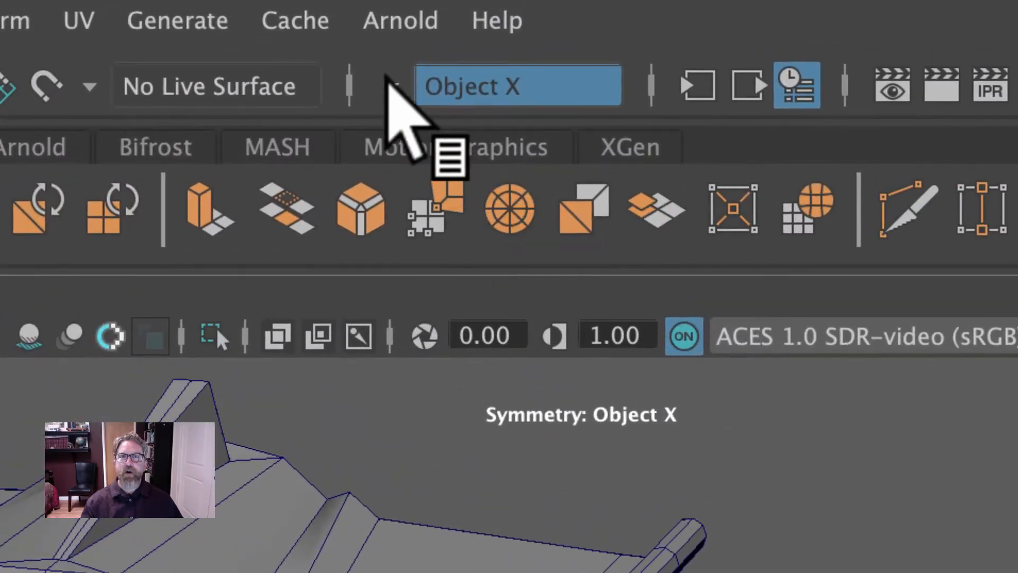
Step: Turn symmetry off and return the front spaceship to object mode
left_click(465, 19)
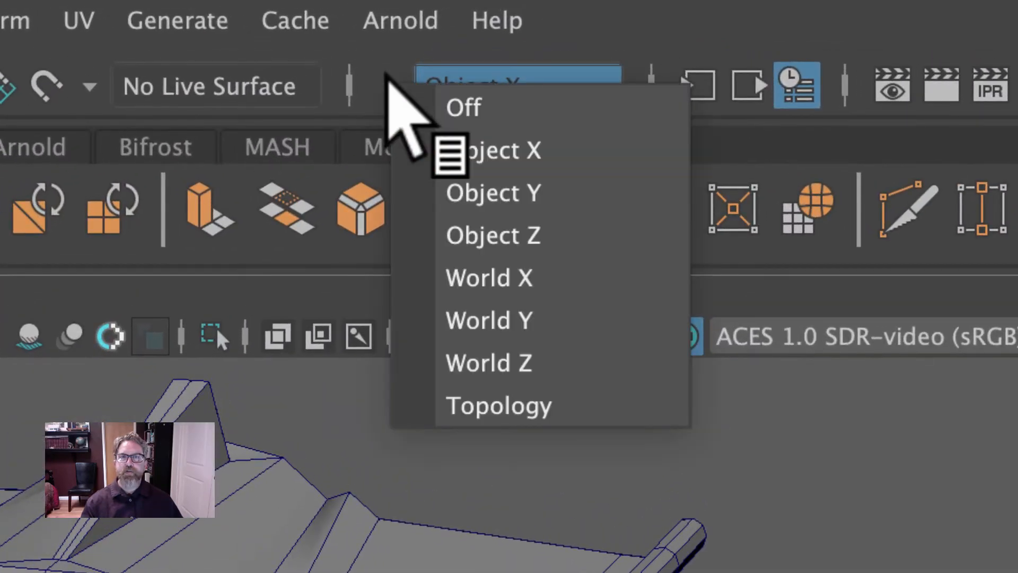
left_click(434, 99)
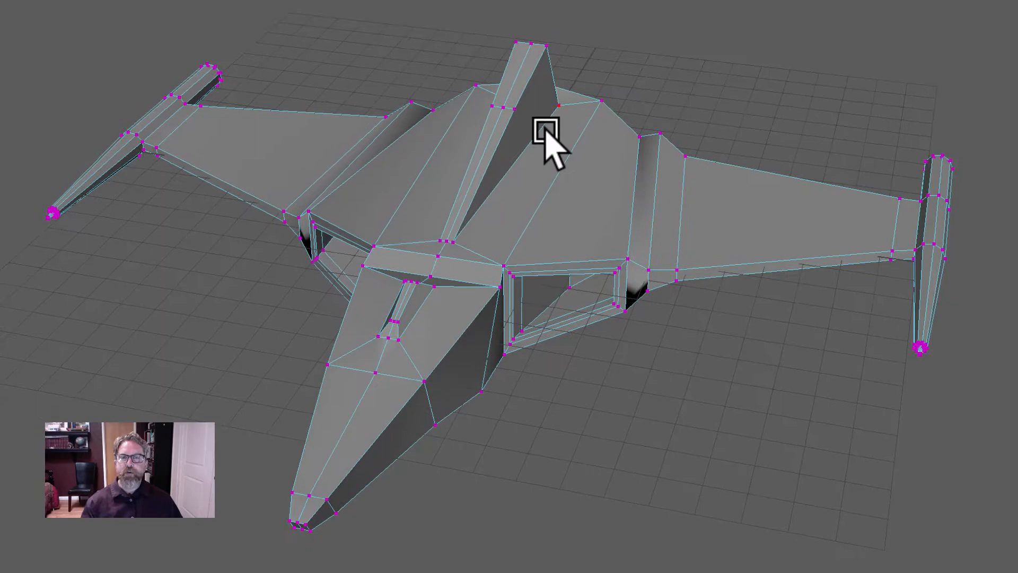
right_click(512, 118)
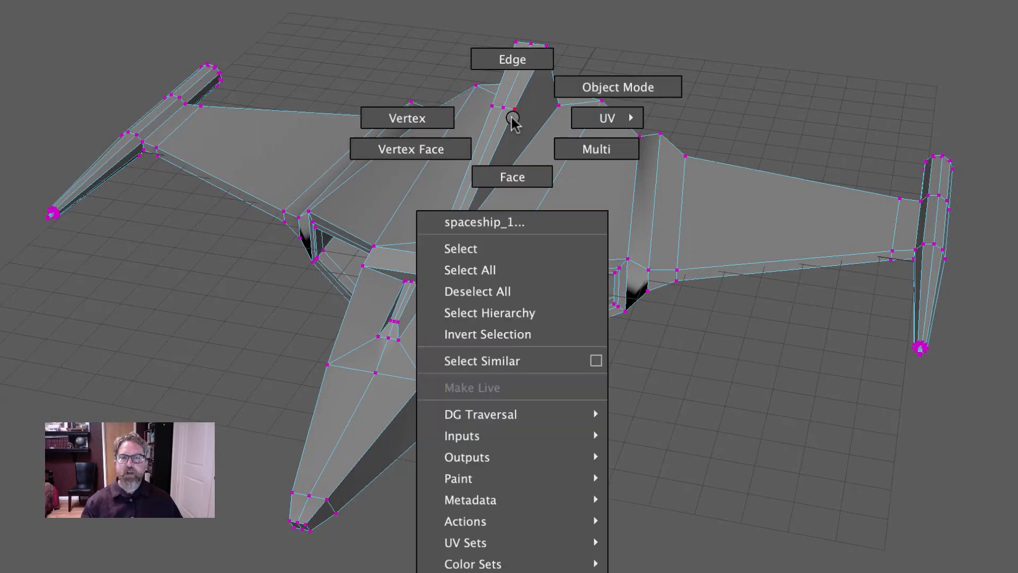
right_click_drag(512, 117, 678, 55)
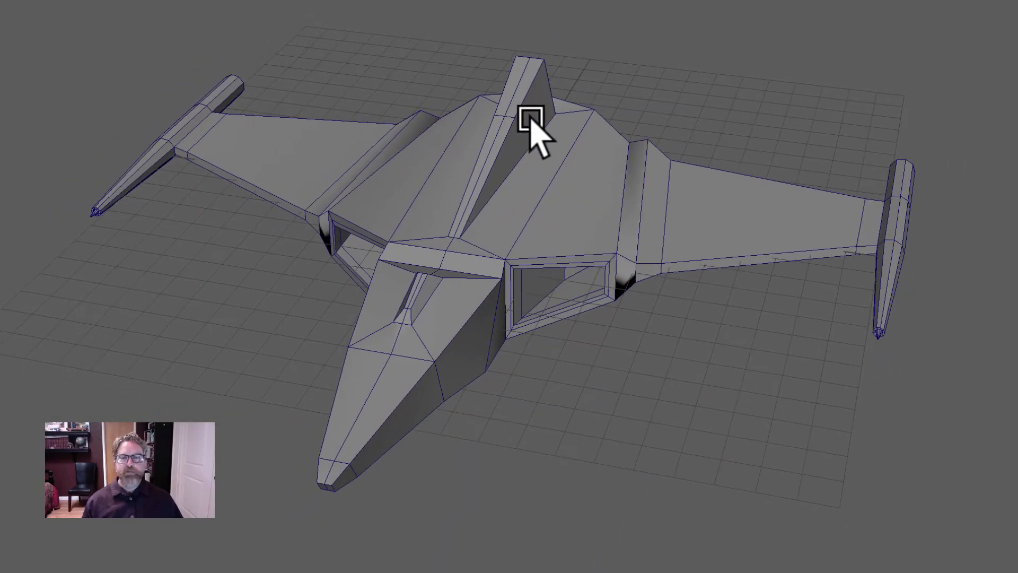
Step: Select the front spaceship, switch it to vertex selection mode, and return it to object mode
left_click(520, 121)
key("q")
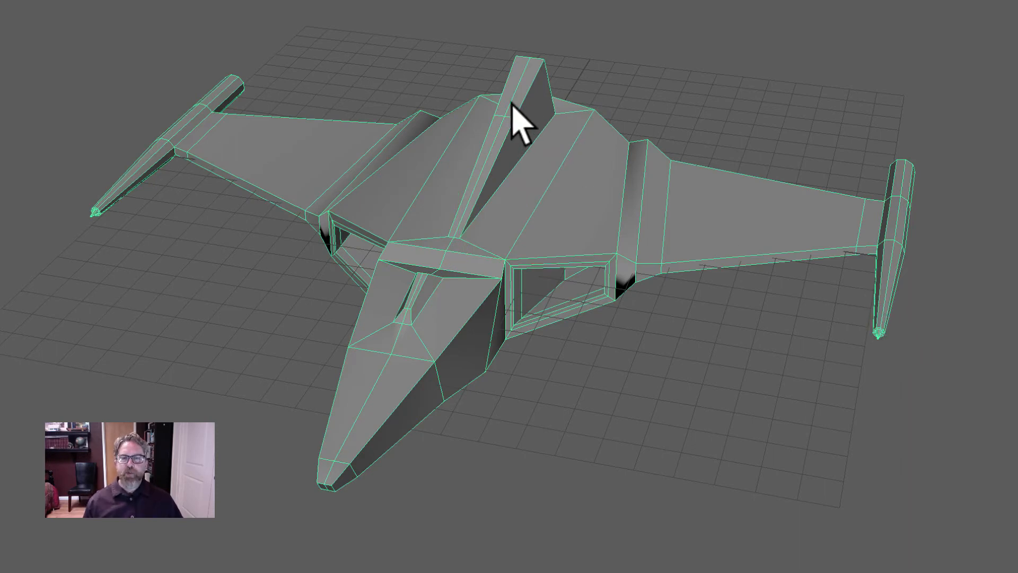
right_click(508, 104)
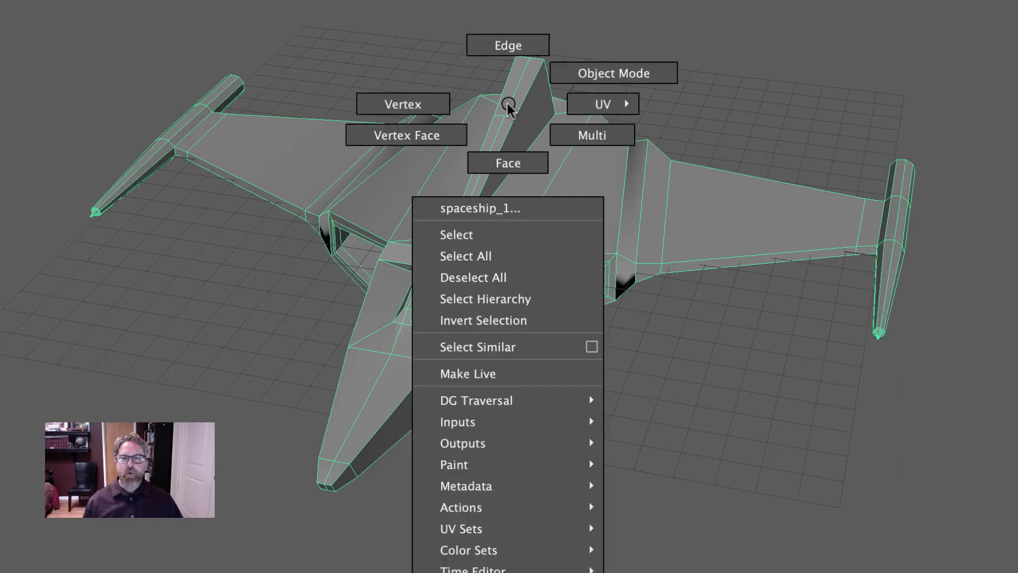
left_click(422, 104)
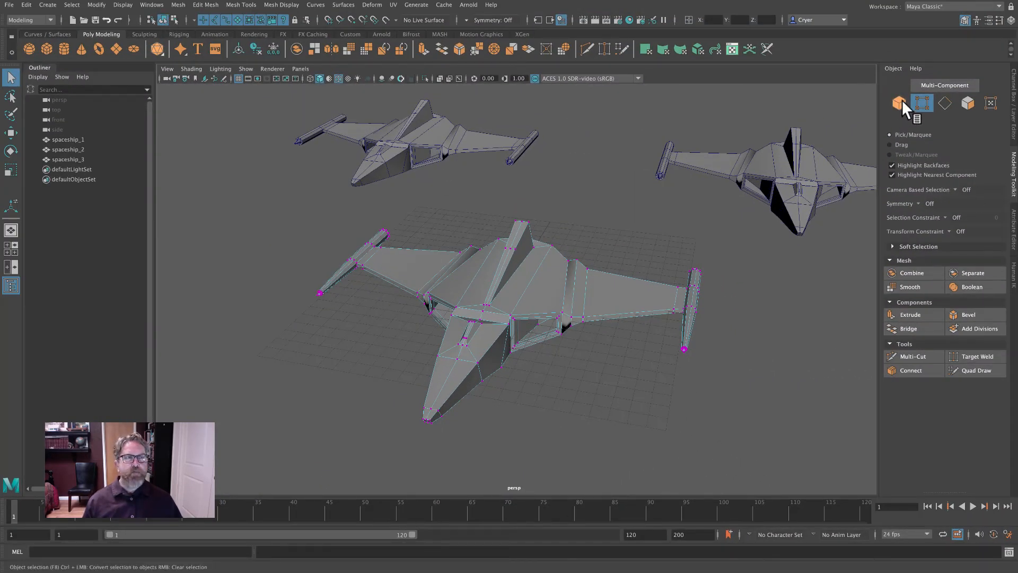
right_click(517, 245)
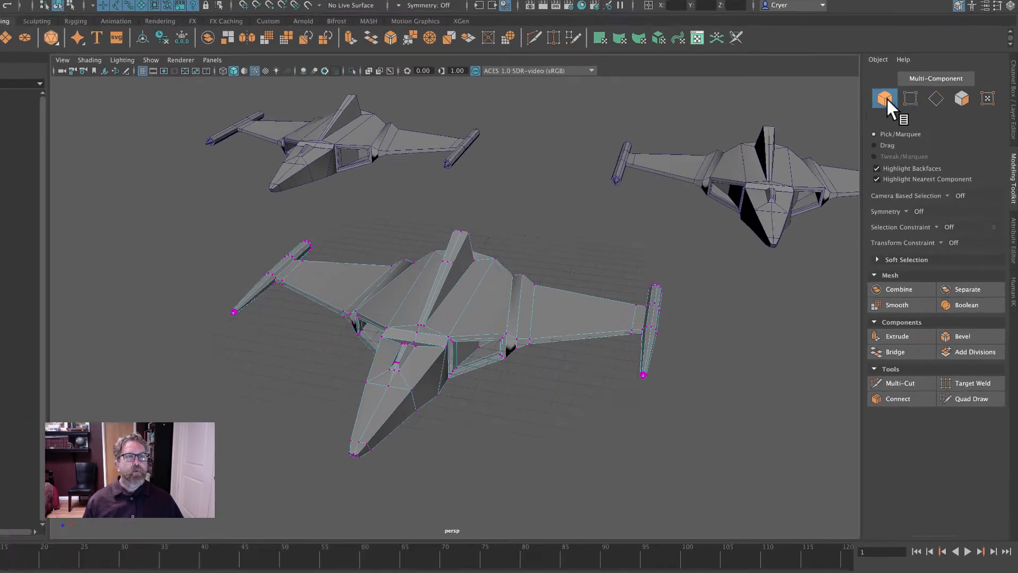
left_click(899, 102)
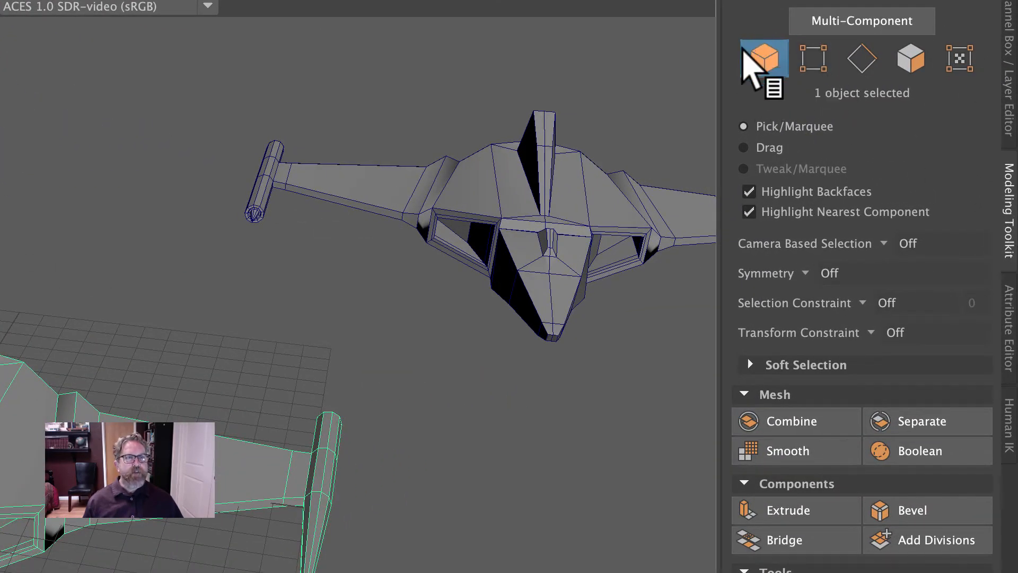
Step: Cycle the selected spaceship through vertex, edge and face modes, toggle component selection on, and return to object selection
left_click(813, 58)
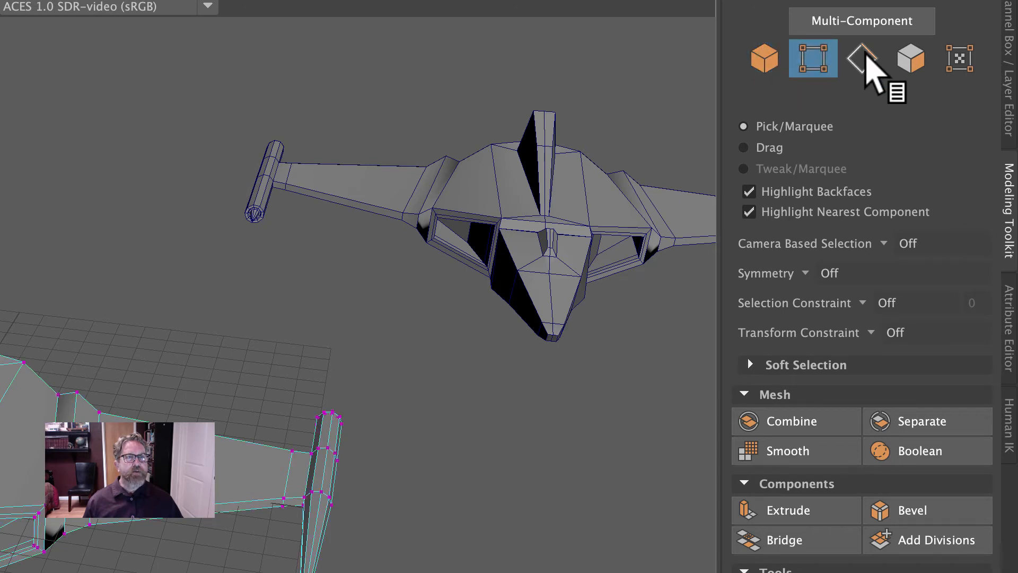
left_click(862, 59)
left_click(910, 59)
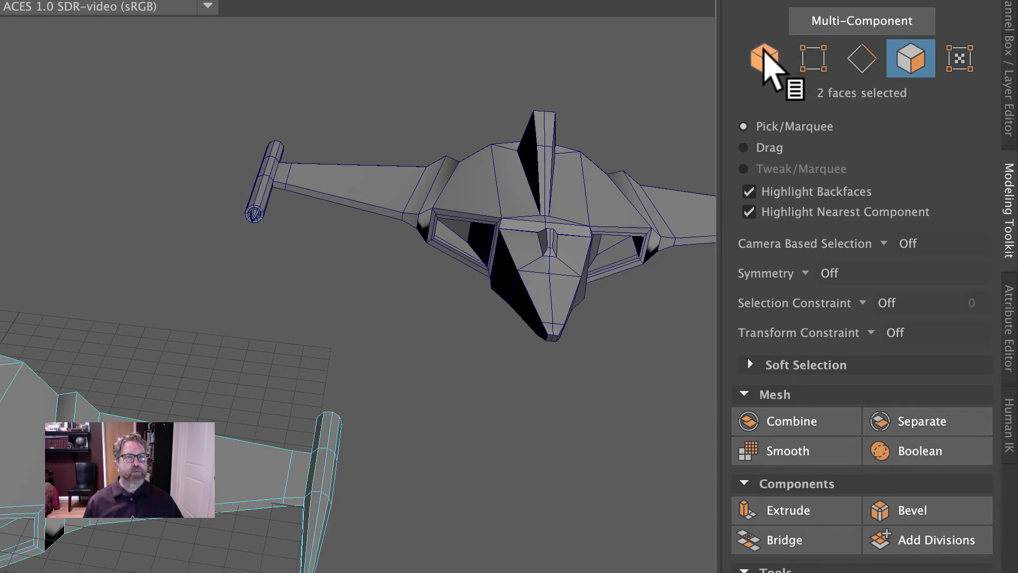
left_click(764, 58)
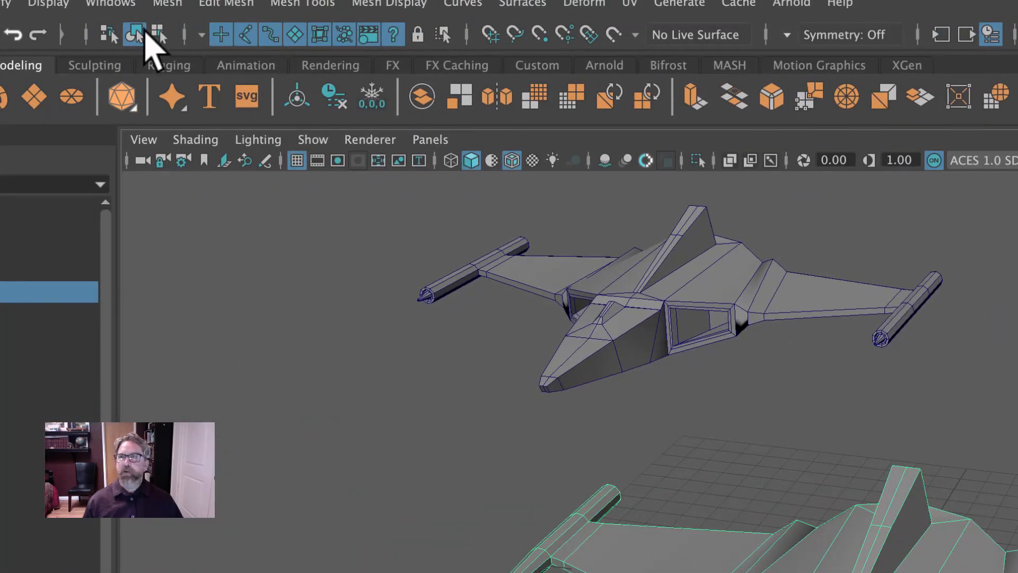
left_click(158, 34)
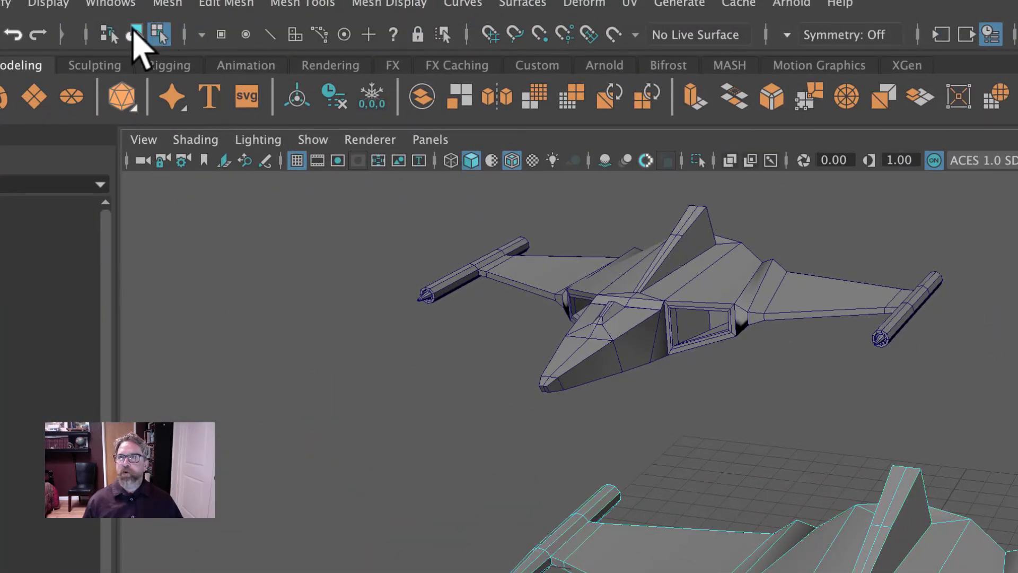
left_click(136, 34)
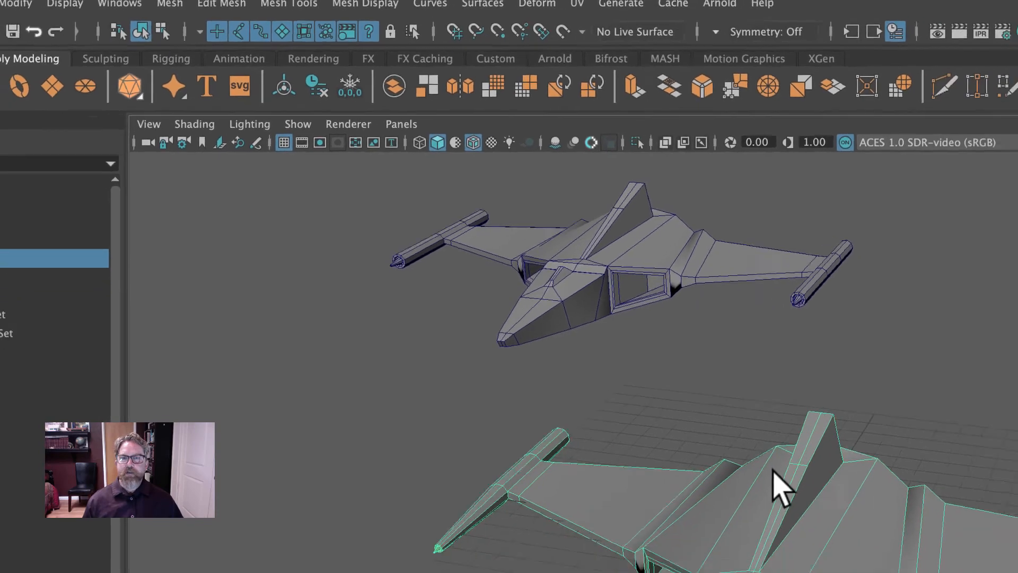
Step: In vertex mode, select the front-tip vertices of one wingtip cannon and set symmetry to Object X to include the opposite tip
right_click_drag(902, 566, 742, 536)
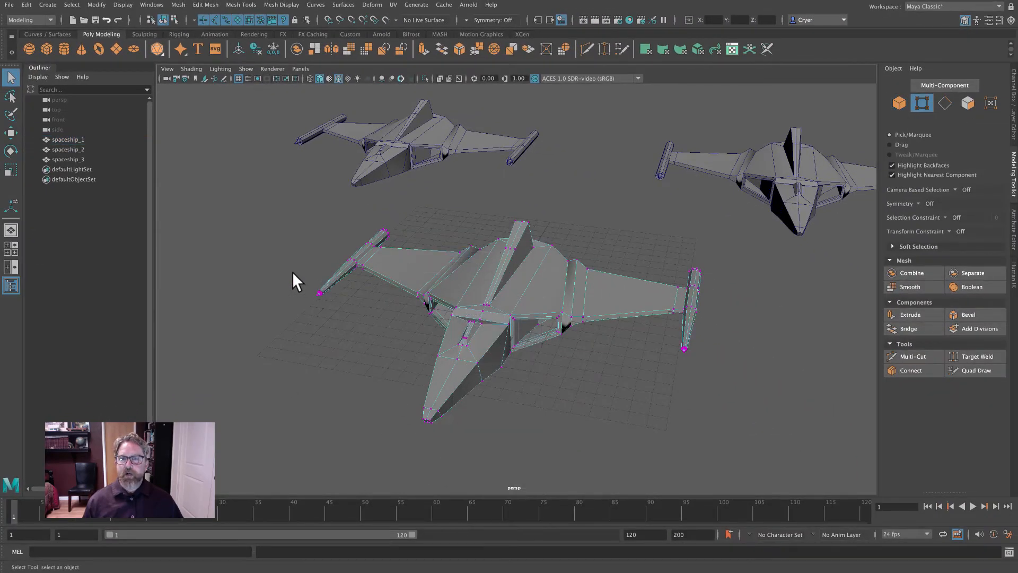
left_click_drag(293, 272, 362, 322)
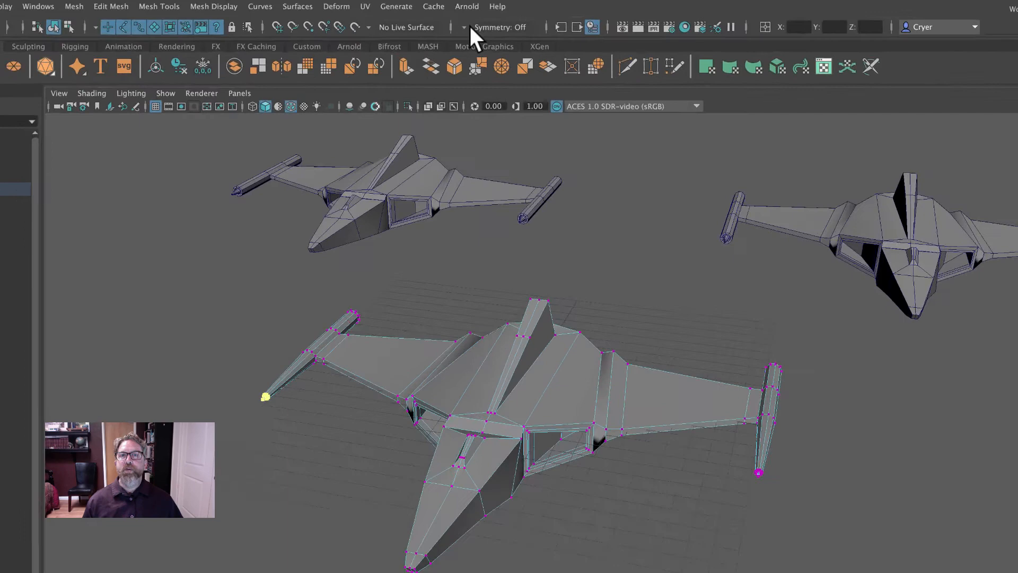
left_click(466, 20)
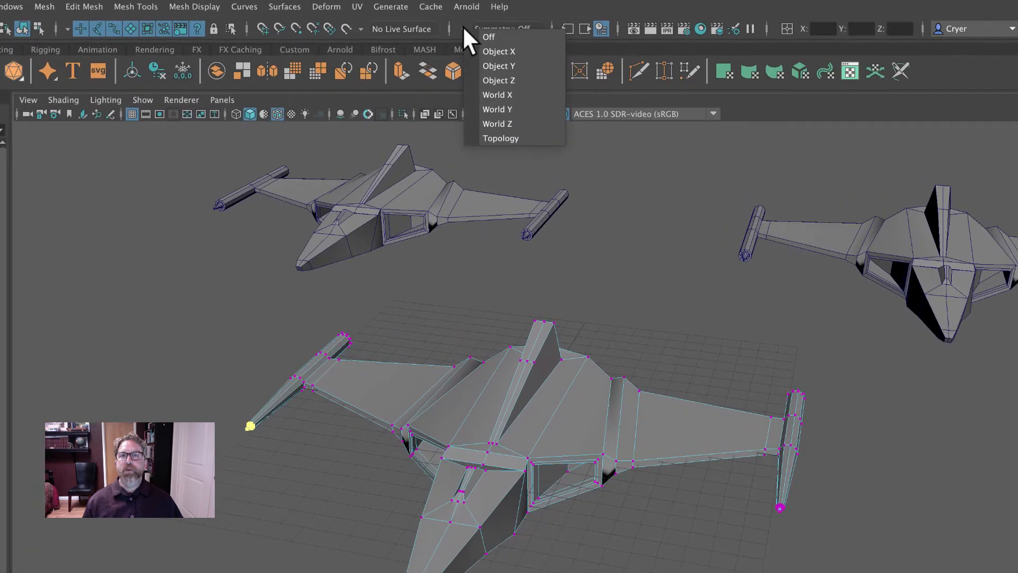
left_click(488, 51)
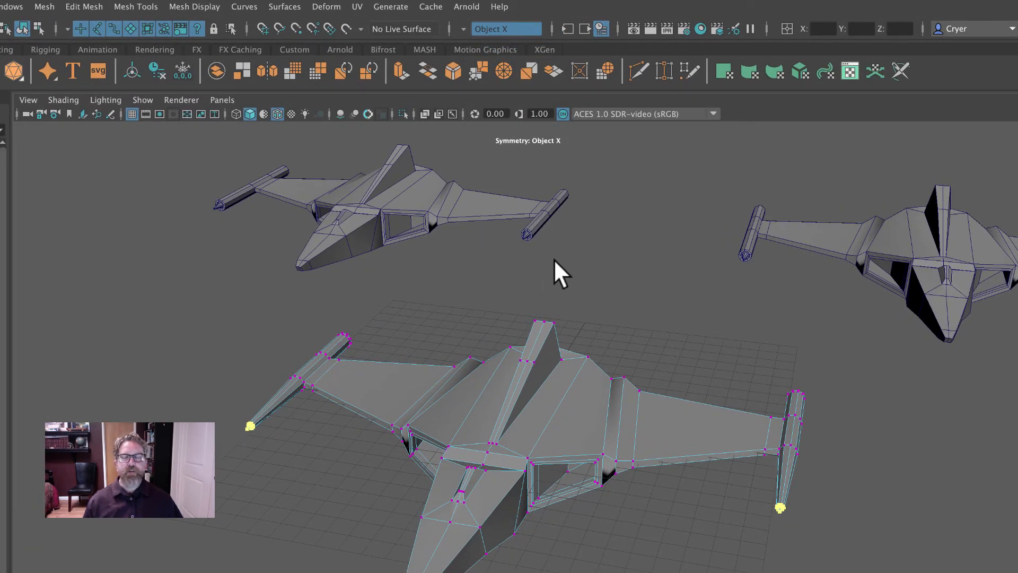
Step: Turn symmetry off and marquee-select the vertices around the top of the spaceship's tail fin
left_click(463, 29)
left_click(476, 37)
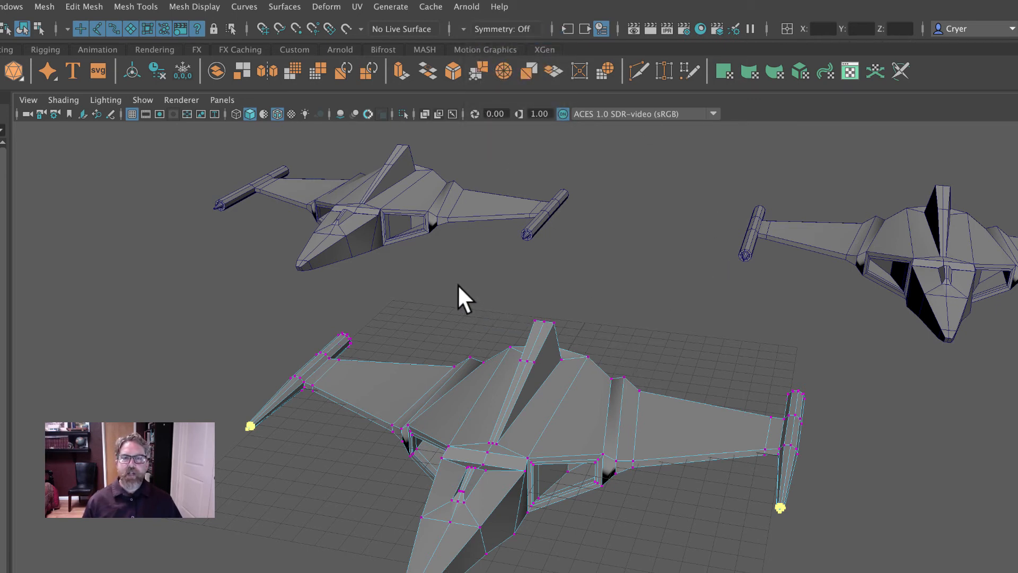
left_click_drag(458, 284, 578, 340)
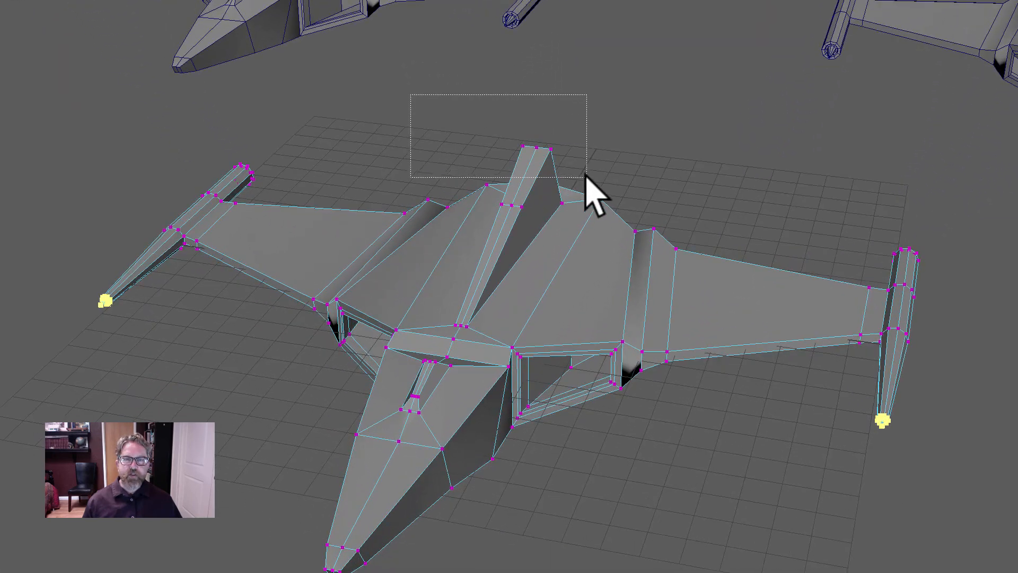
left_click_drag(586, 175, 628, 215)
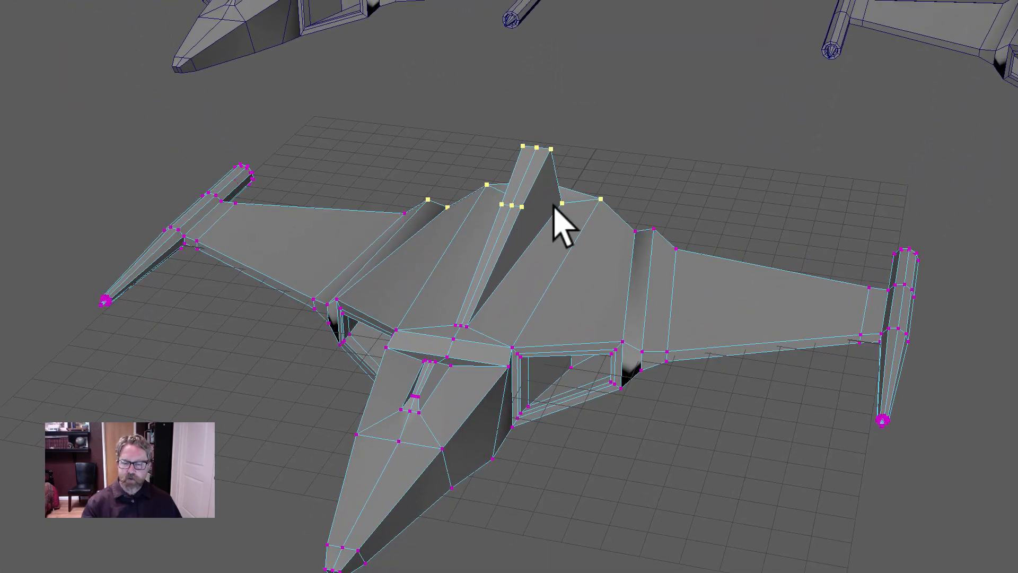
Step: In wireframe display, deselect all vertices except the three at the fin's top edge, and return to shaded display
key("4")
mouse_move(557, 212)
left_mouse_down("alt")
mouse_move(507, 220)
mouse_move(897, 285)
mouse_move(762, 239)
mouse_move(669, 237)
left_mouse_up("alt")
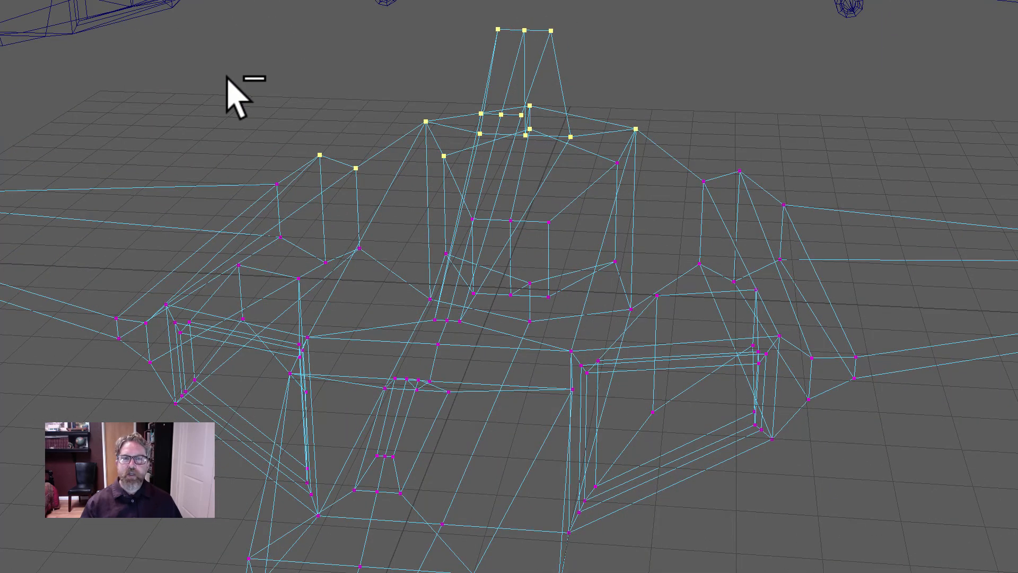
left_click_drag(229, 81, 707, 232, "ctrl")
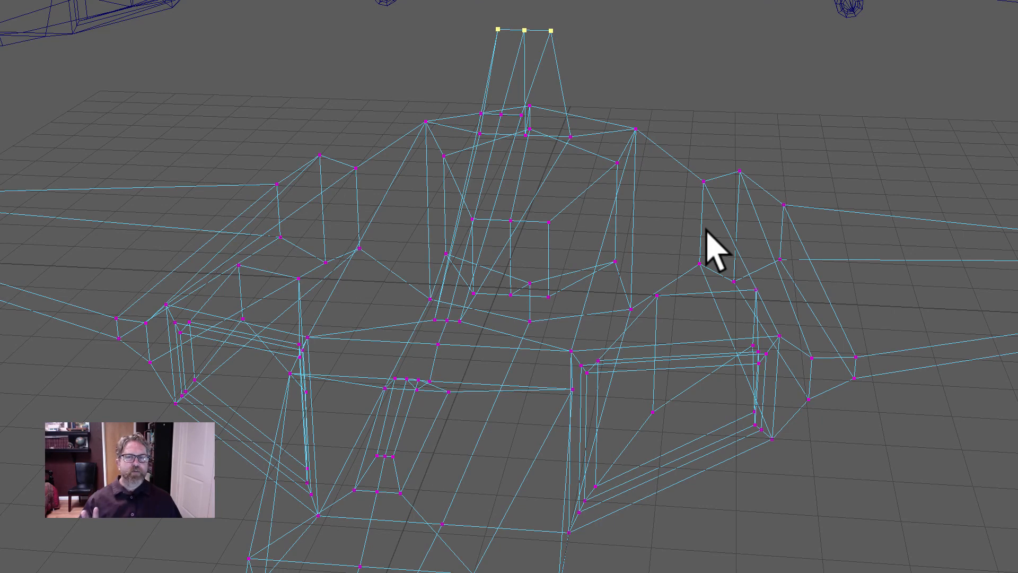
key("5")
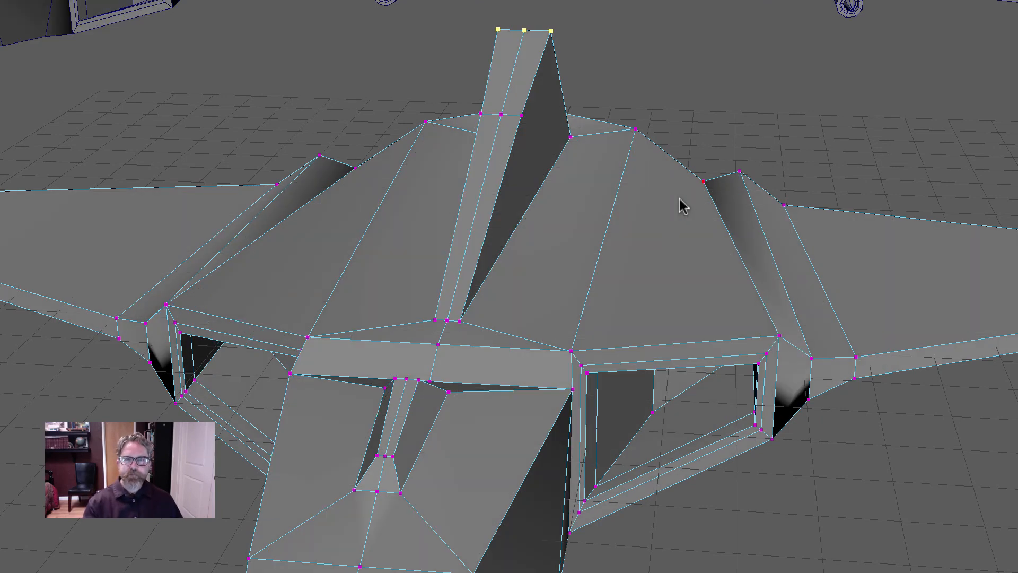
mouse_move(682, 205)
left_mouse_down("alt")
mouse_move(761, 200)
mouse_move(511, 40)
left_mouse_up("alt")
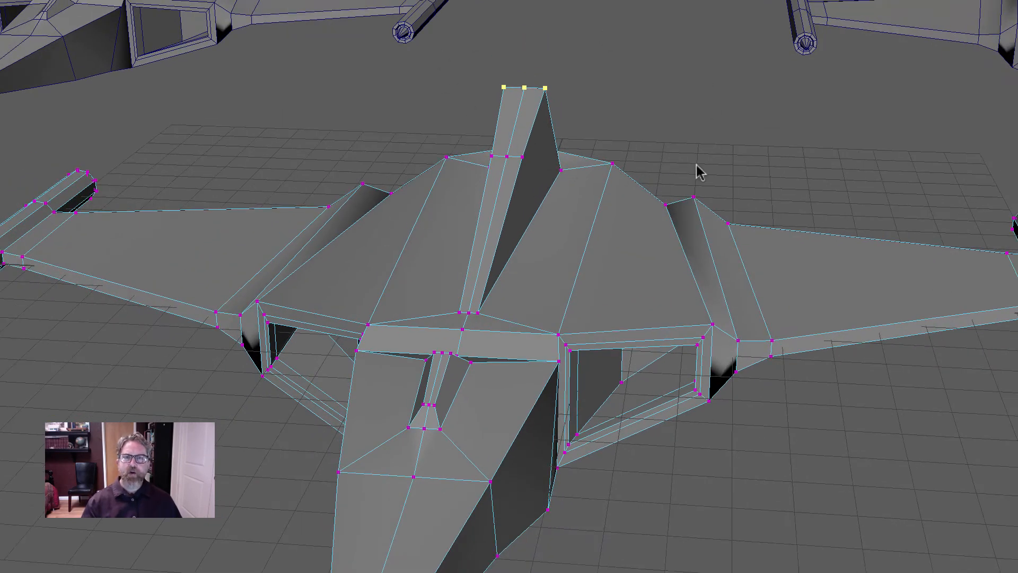
left_click_drag(697, 168, 730, 205, "alt")
right_click_drag(730, 205, 472, 191, "alt")
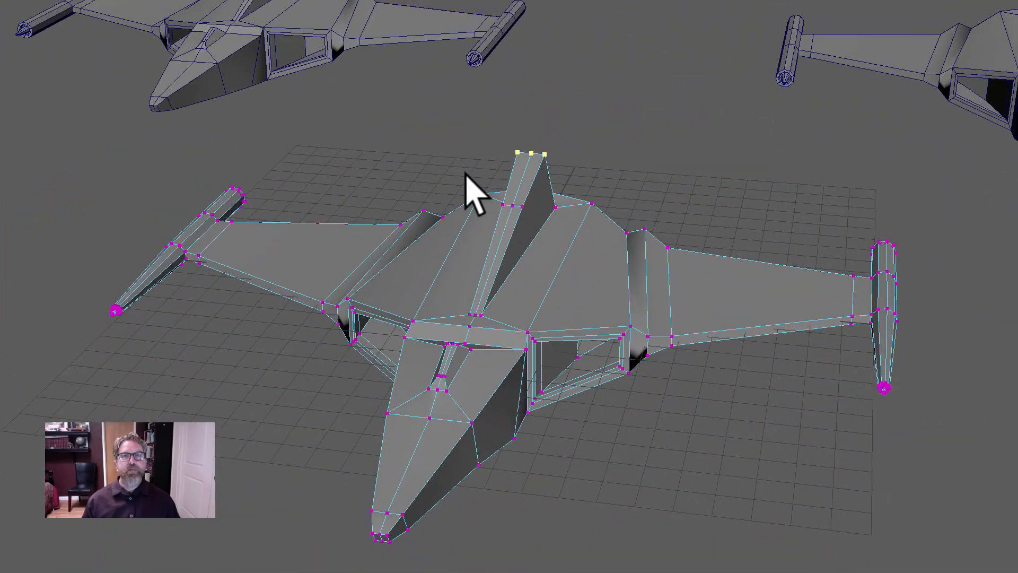